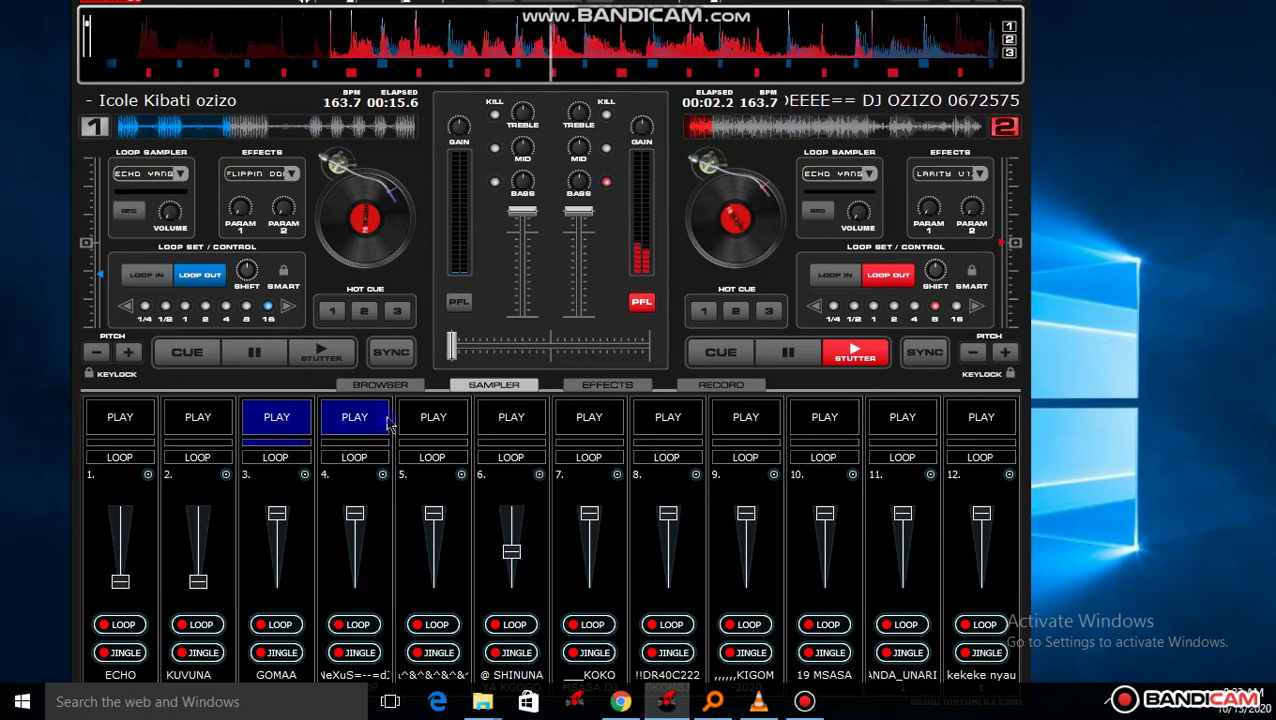
Kill deck 2's treble and mid, and bring in the slot 1 ECHO sample near full volume in place of slot 3's GOMAA.
{"action": "left_click", "coordinate": [605, 148]}
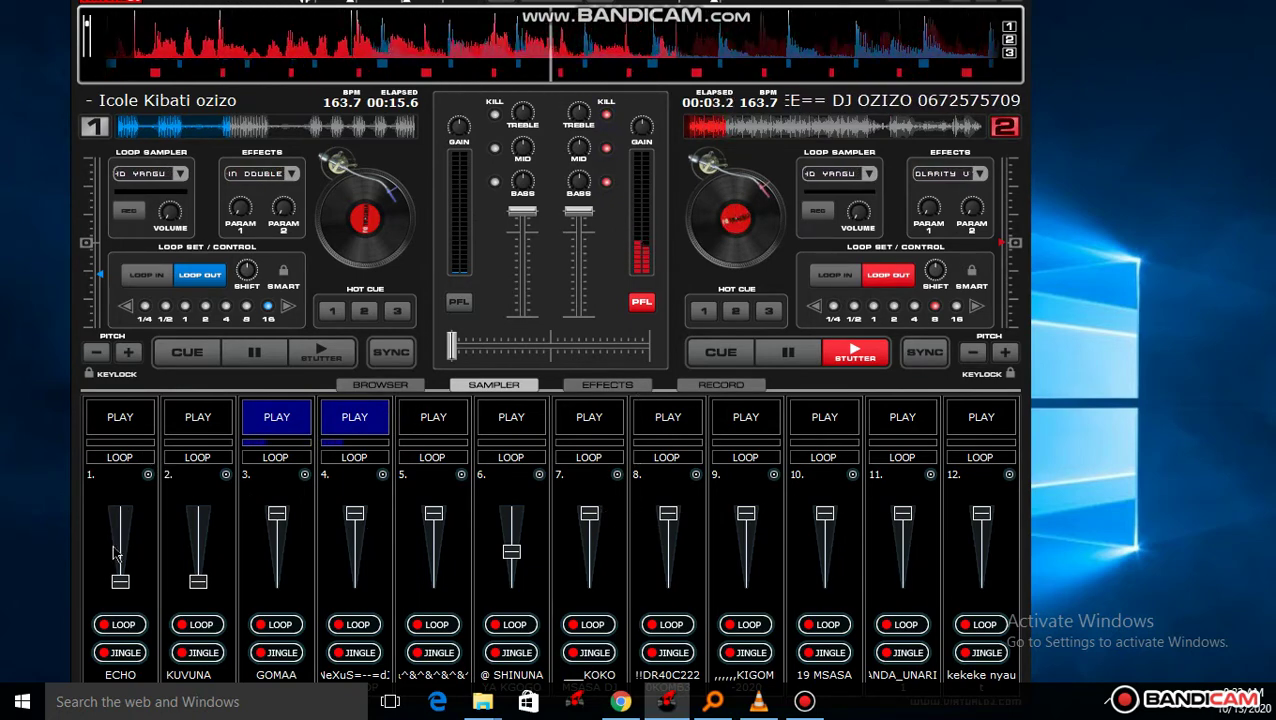
{"action": "left_click_drag", "start_coordinate": [115, 553], "coordinate": [120, 540]}
{"action": "left_click", "coordinate": [122, 428]}
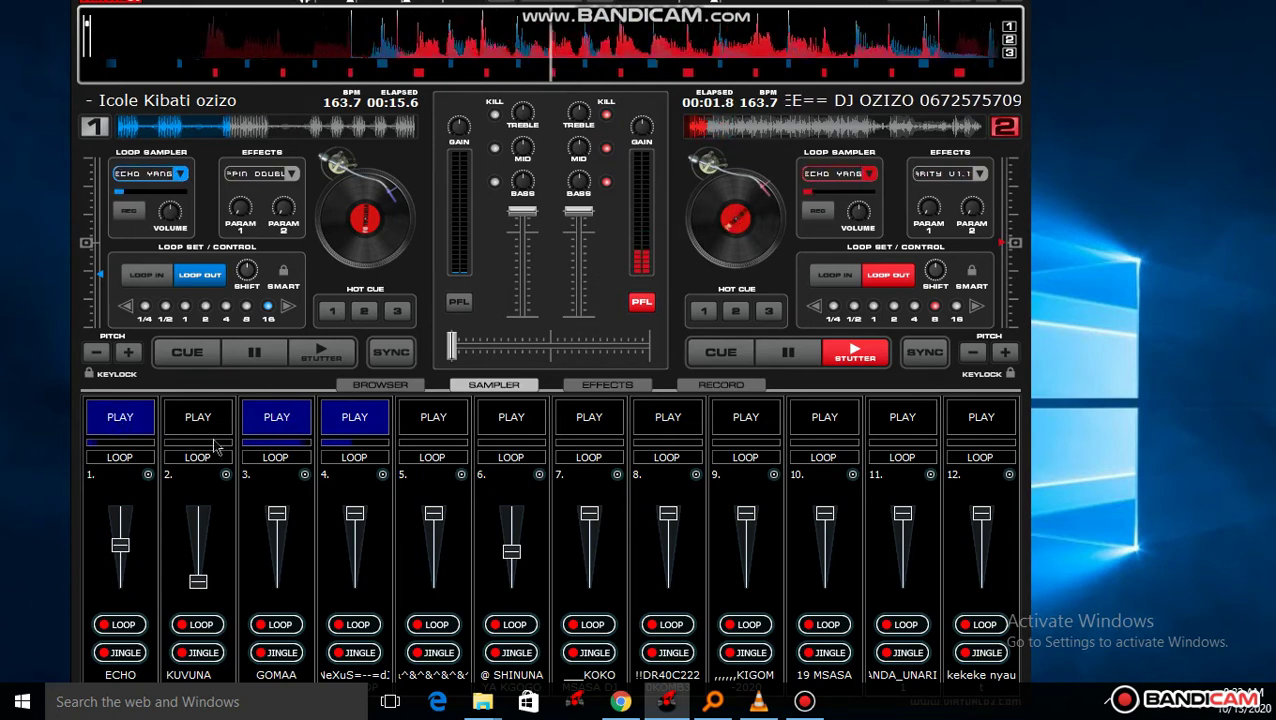
{"action": "left_click", "coordinate": [278, 428]}
{"action": "left_click_drag", "start_coordinate": [122, 544], "coordinate": [122, 520]}
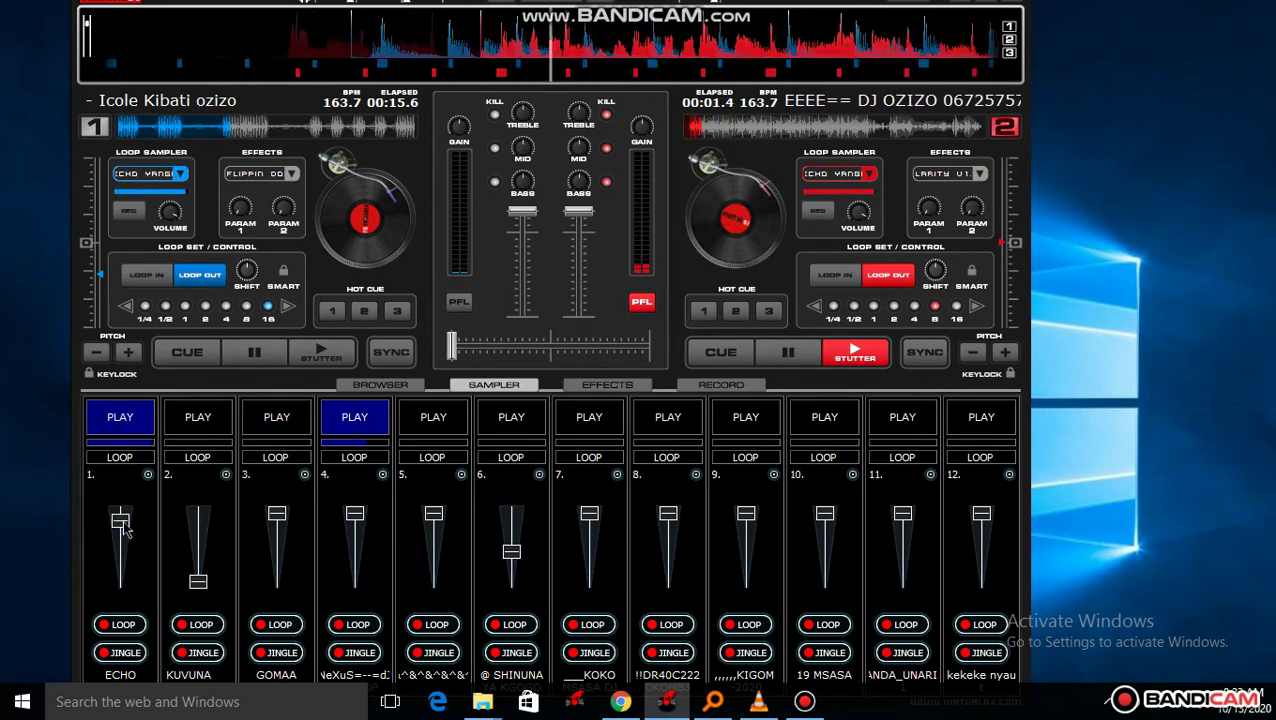
Start the KUVUNA sample in slot 2 and raise its volume to a little above halfway.
{"action": "left_click_drag", "start_coordinate": [194, 563], "coordinate": [200, 543]}
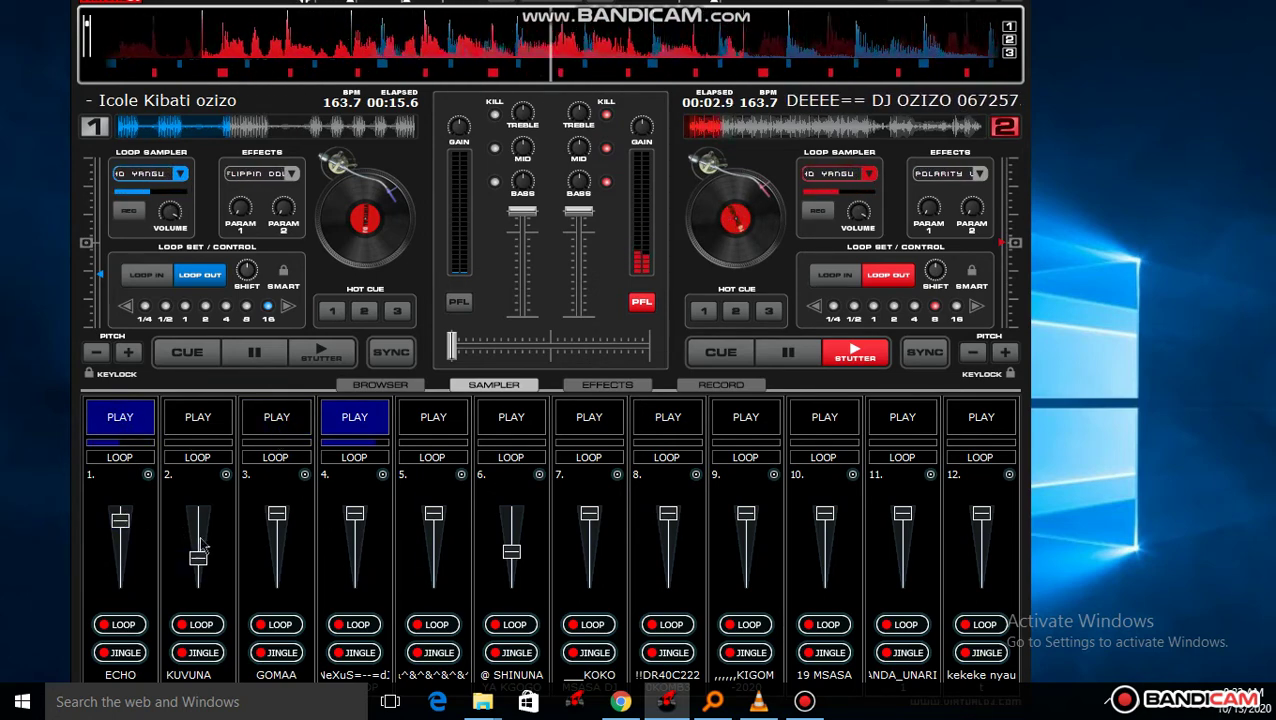
{"action": "left_click", "coordinate": [220, 430]}
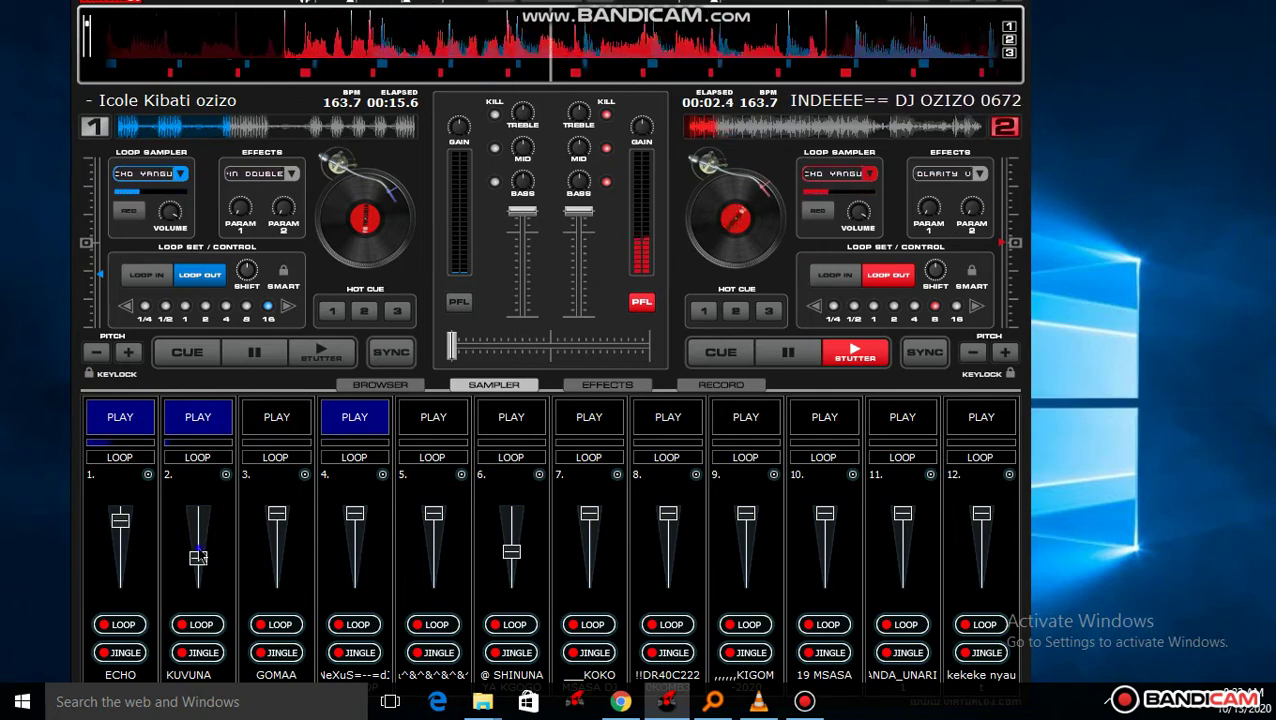
{"action": "left_click_drag", "start_coordinate": [202, 556], "coordinate": [198, 540]}
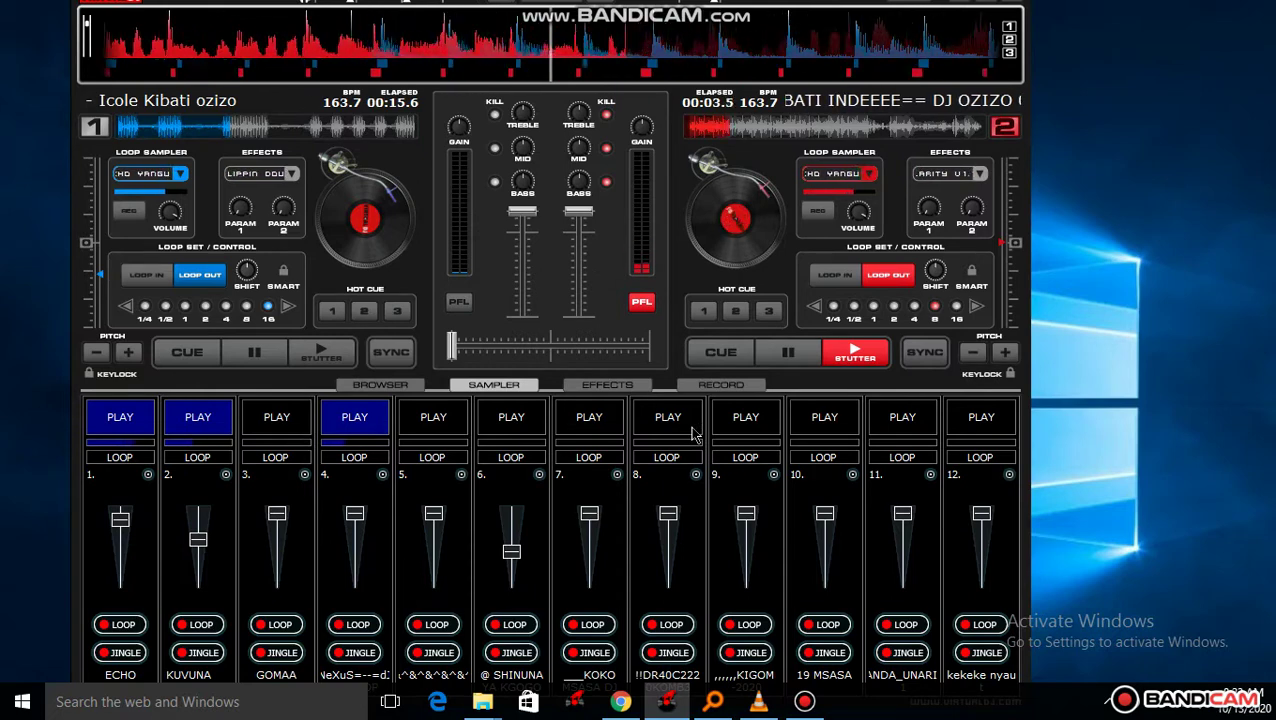
Swap the slot 2 sample for the KOKO sample in slot 7, and start slot 6 at a slightly lowered volume.
{"action": "left_click", "coordinate": [605, 428]}
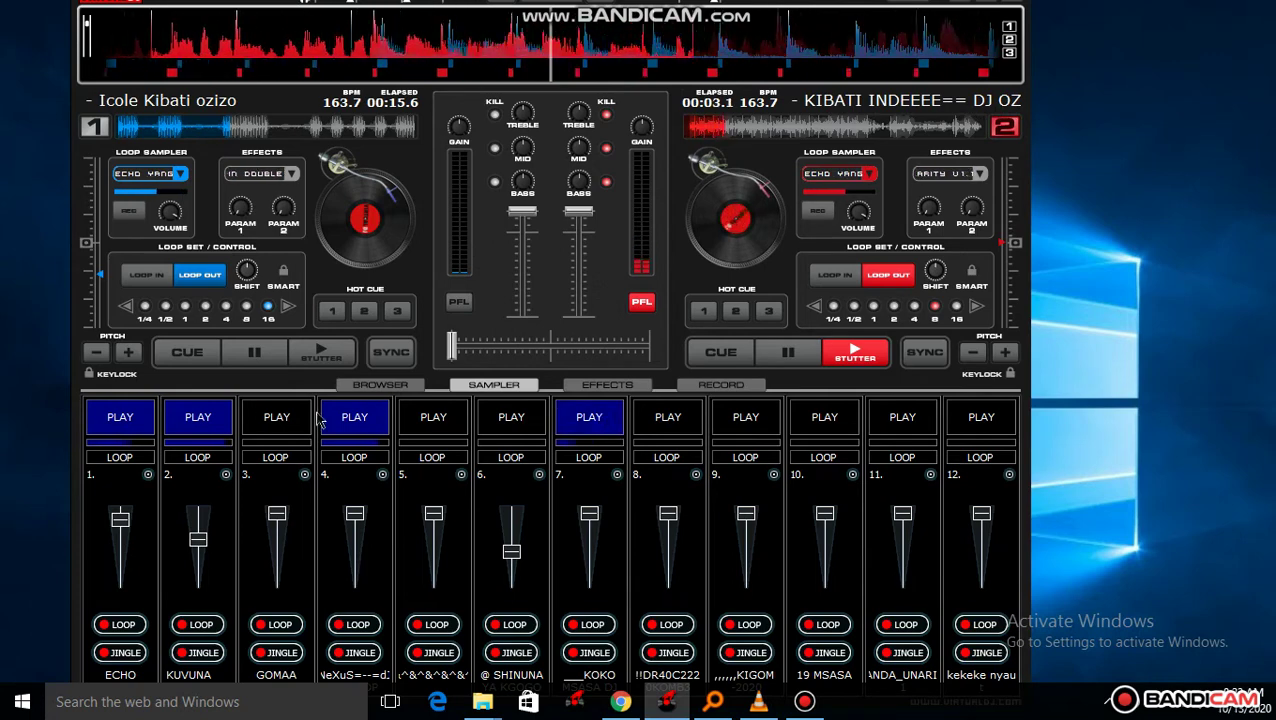
{"action": "left_click", "coordinate": [216, 420]}
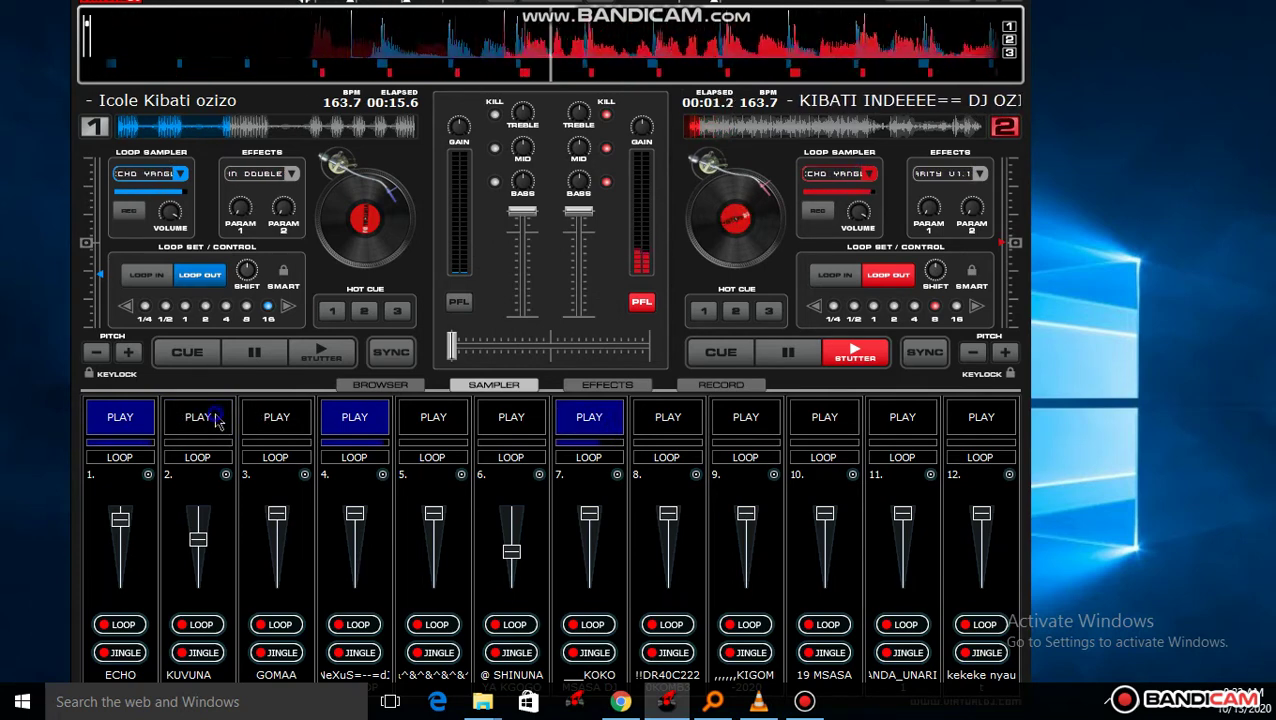
{"action": "left_click", "coordinate": [521, 578]}
{"action": "left_click", "coordinate": [519, 426]}
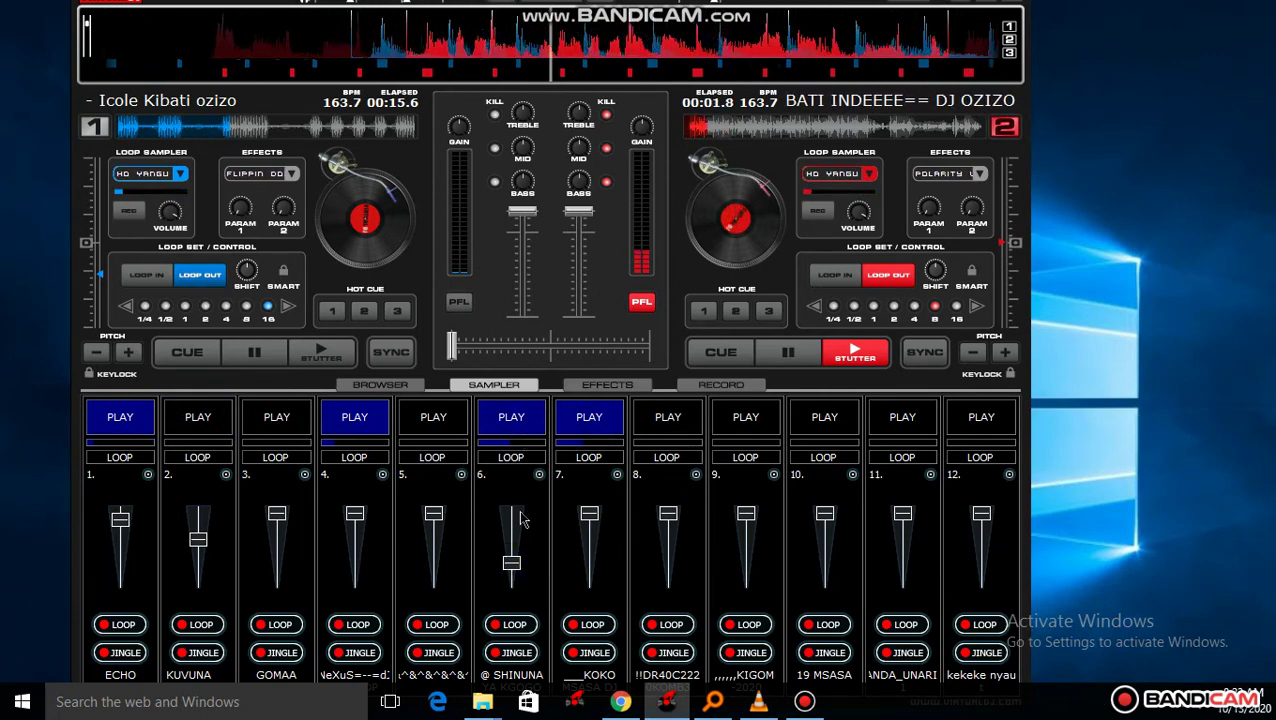
Play slot 5 briefly, bring in the samples in slots 10, 9 and 12, and stop slots 7 and 4.
{"action": "left_click", "coordinate": [452, 415]}
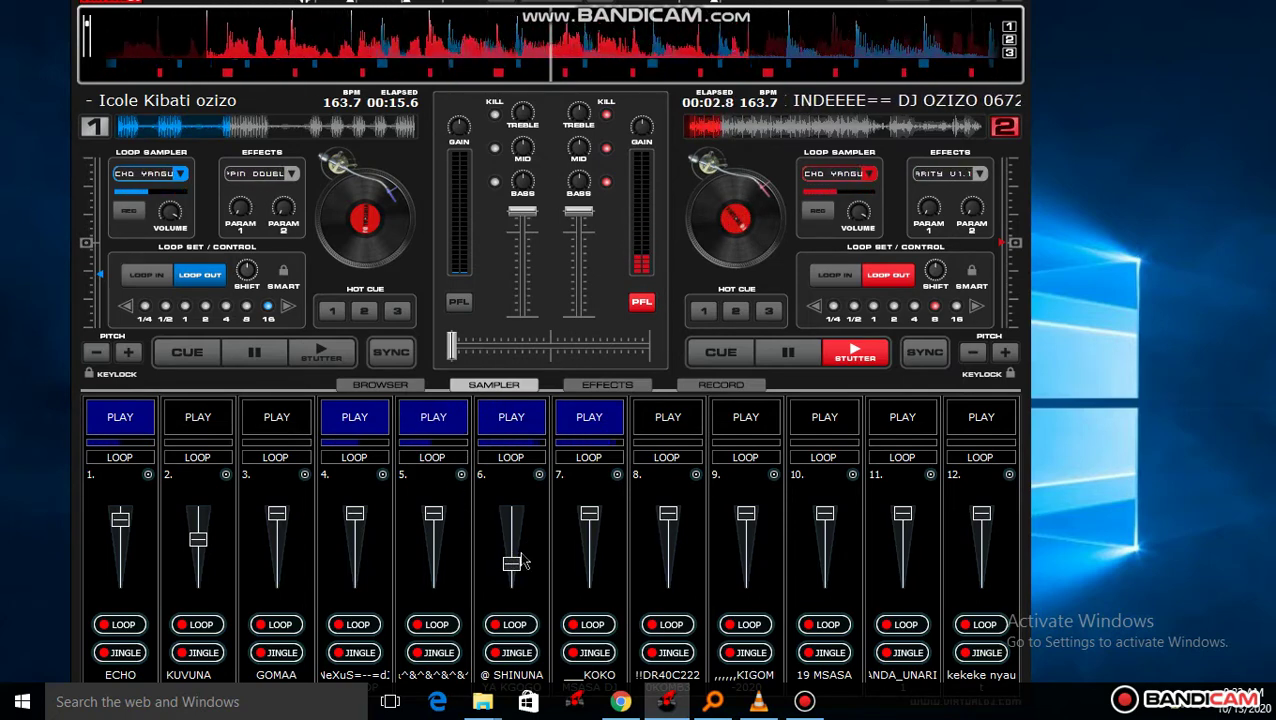
{"action": "left_click", "coordinate": [440, 428]}
{"action": "left_click", "coordinate": [838, 425]}
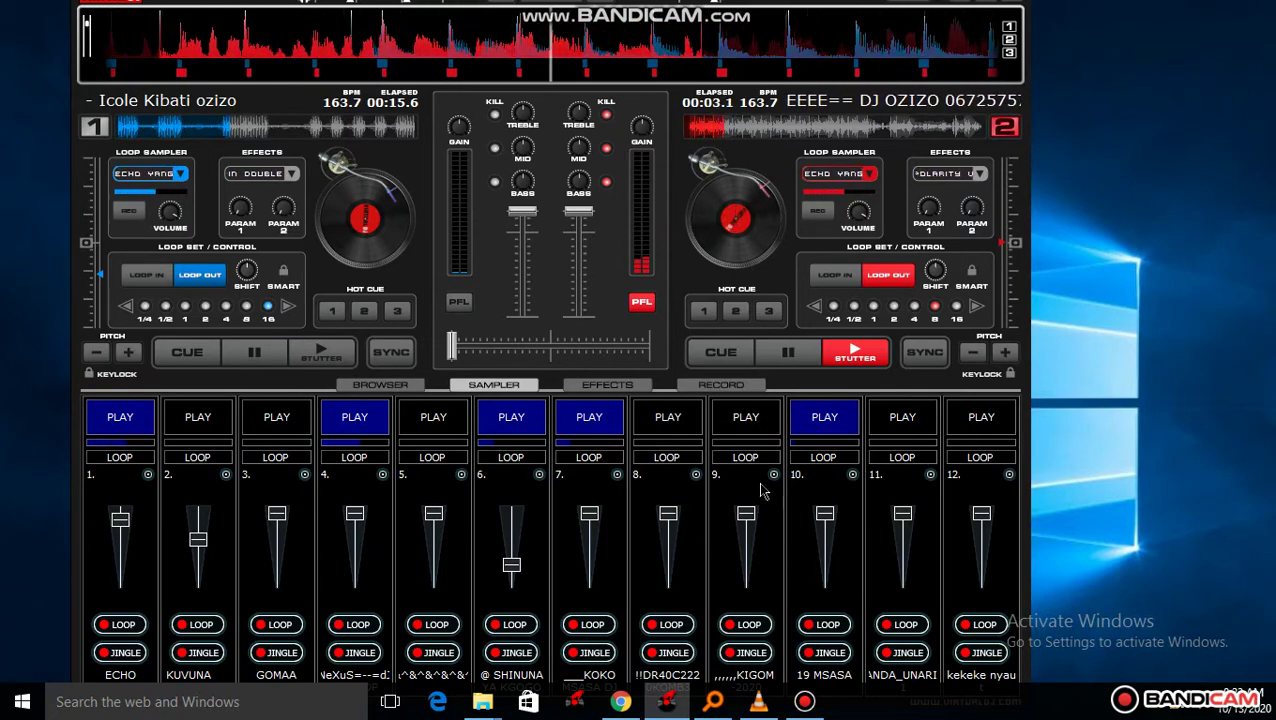
{"action": "left_click", "coordinate": [748, 424]}
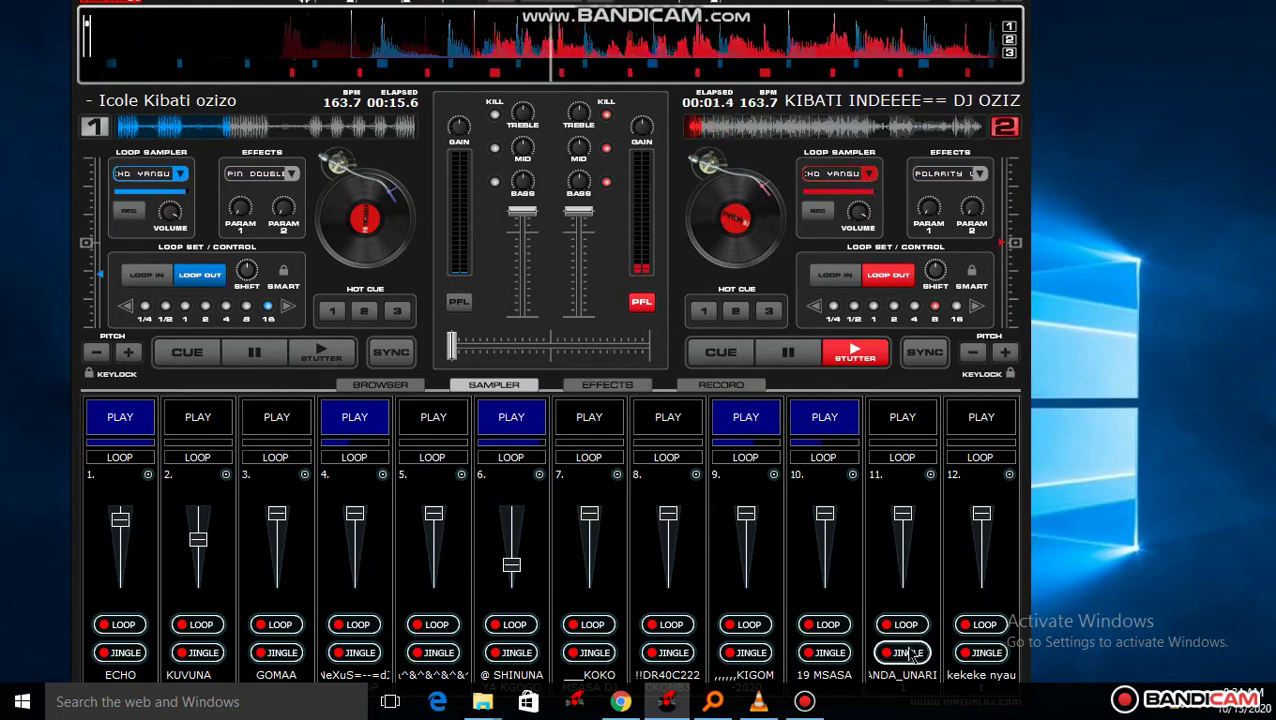
{"action": "left_click", "coordinate": [975, 425]}
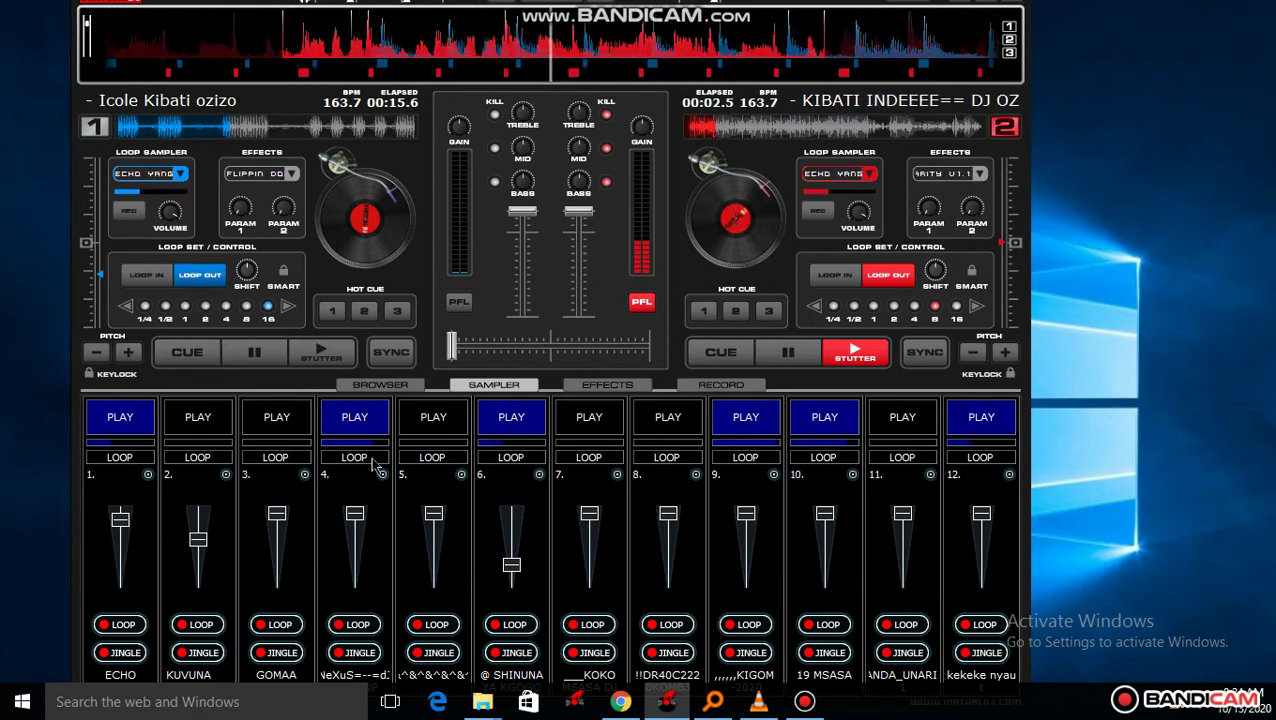
{"action": "left_click", "coordinate": [360, 418]}
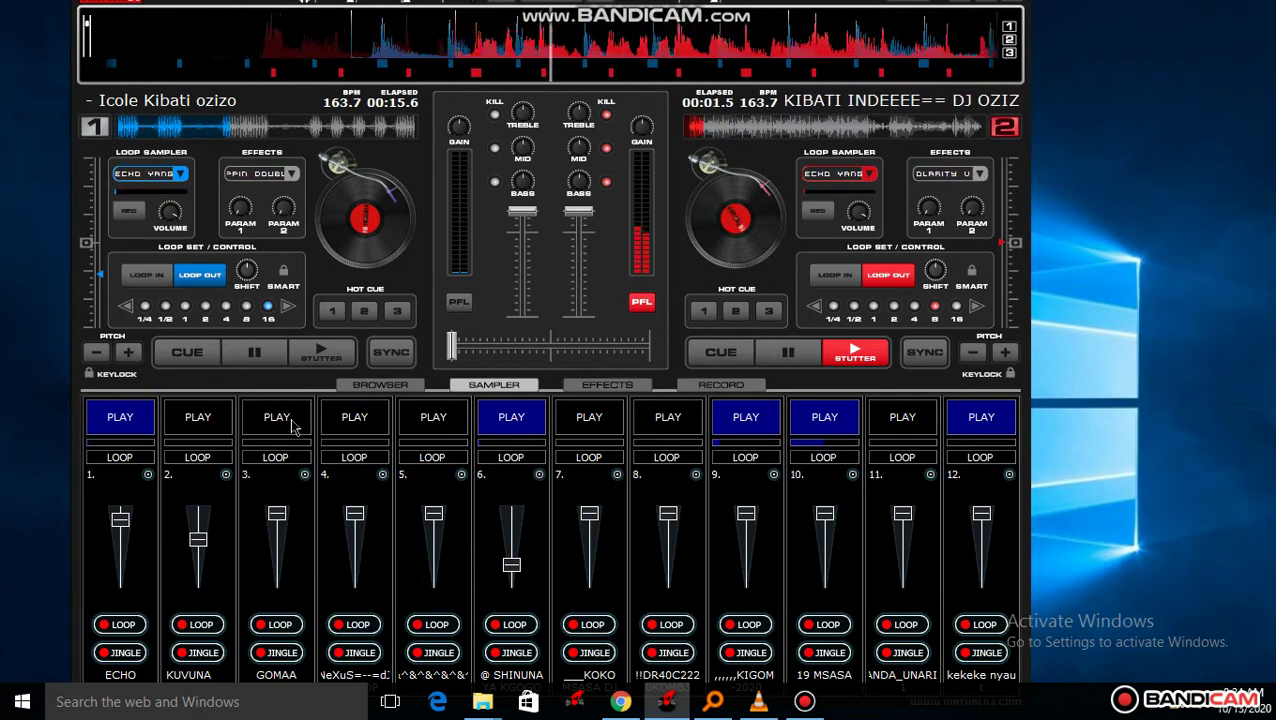
Load the sample "inama KIDOG YUDA.vdj" from the nested New folder into sampler slot 3.
{"action": "left_click", "coordinate": [304, 474]}
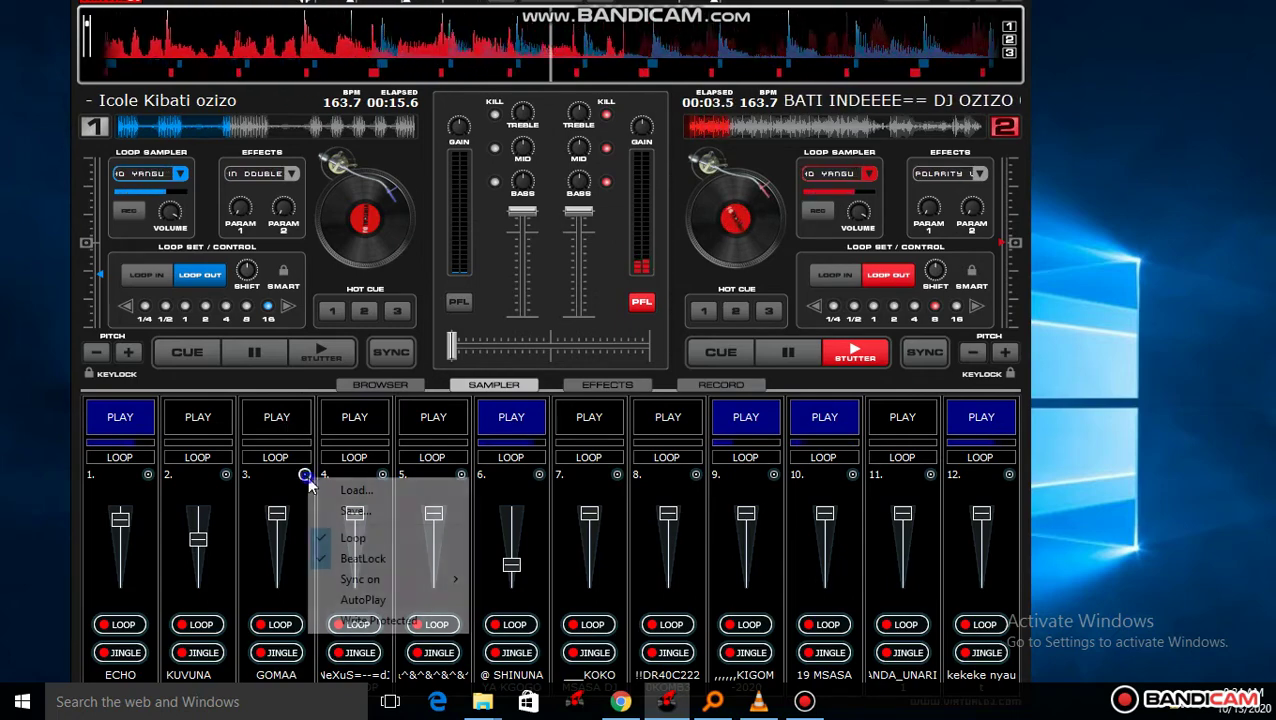
{"action": "left_click", "coordinate": [330, 490]}
{"action": "double_click", "coordinate": [285, 131]}
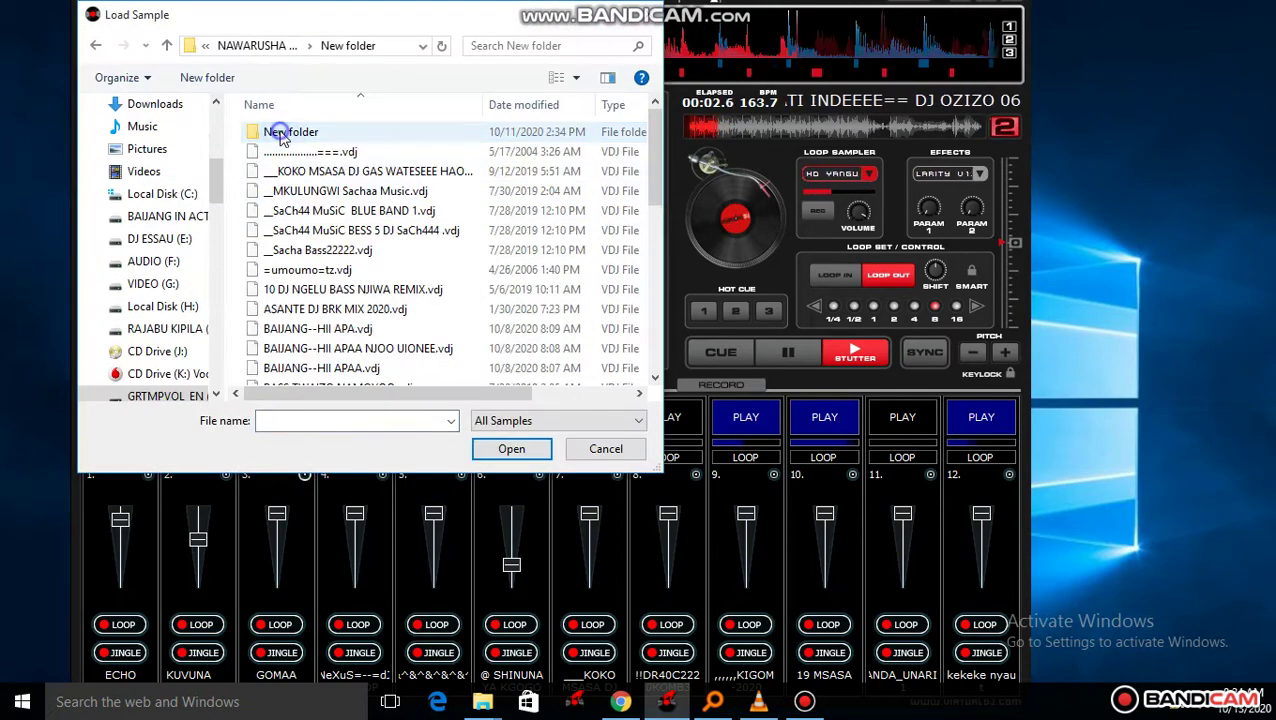
{"action": "double_click", "coordinate": [285, 131]}
{"action": "scroll", "coordinate": [320, 260], "scroll_direction": "down", "scroll_amount": 1}
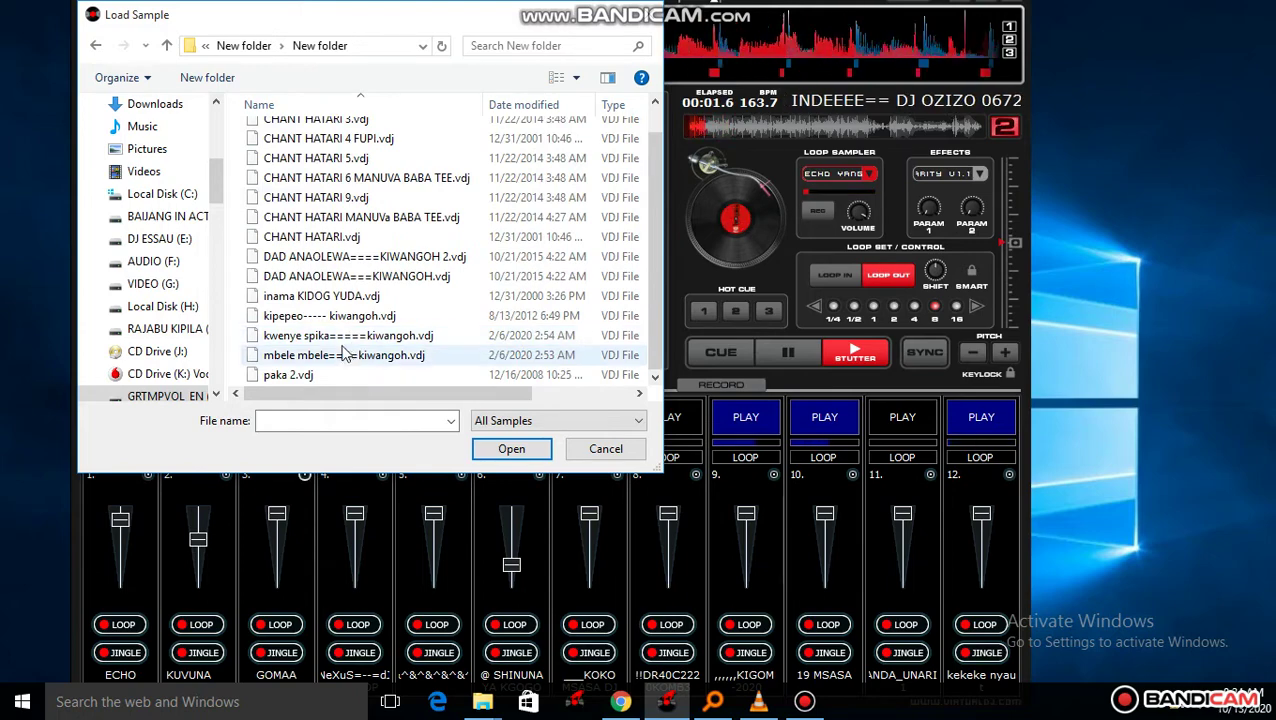
{"action": "double_click", "coordinate": [320, 295]}
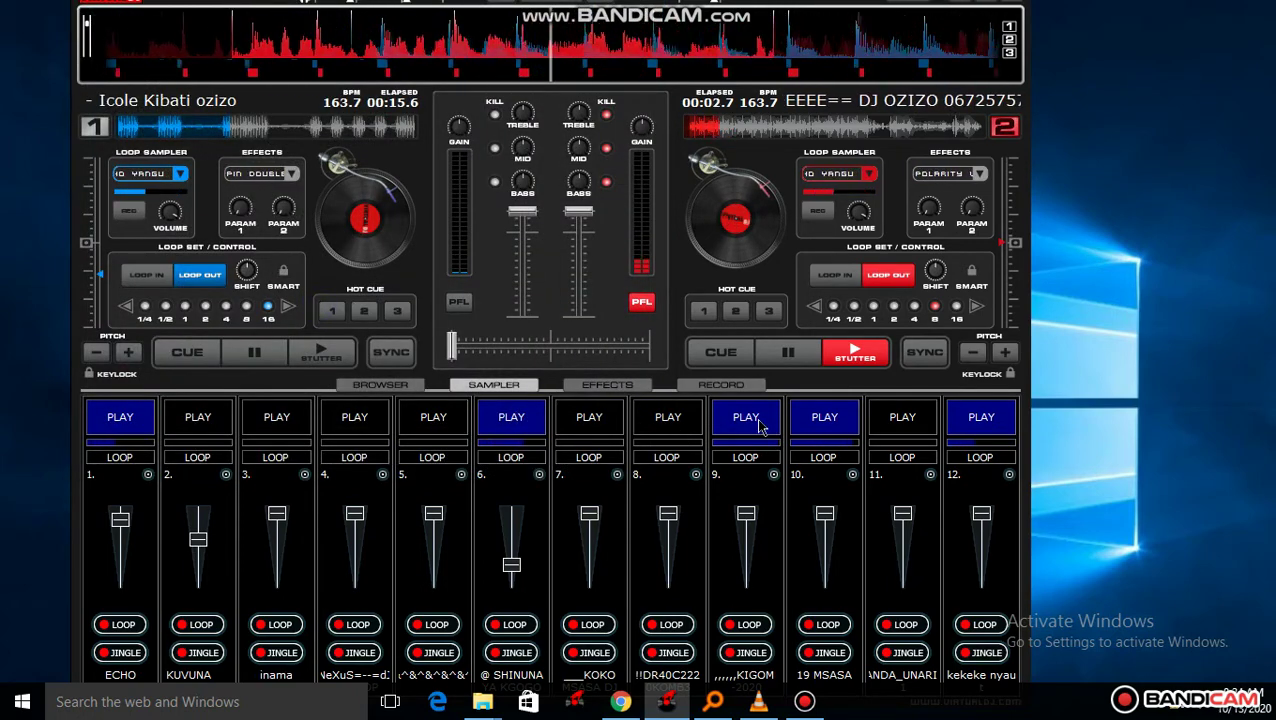
Replace the playing slot 9 sample with slot 11, and bring in slot 5 slightly below full volume.
{"action": "left_click", "coordinate": [902, 432]}
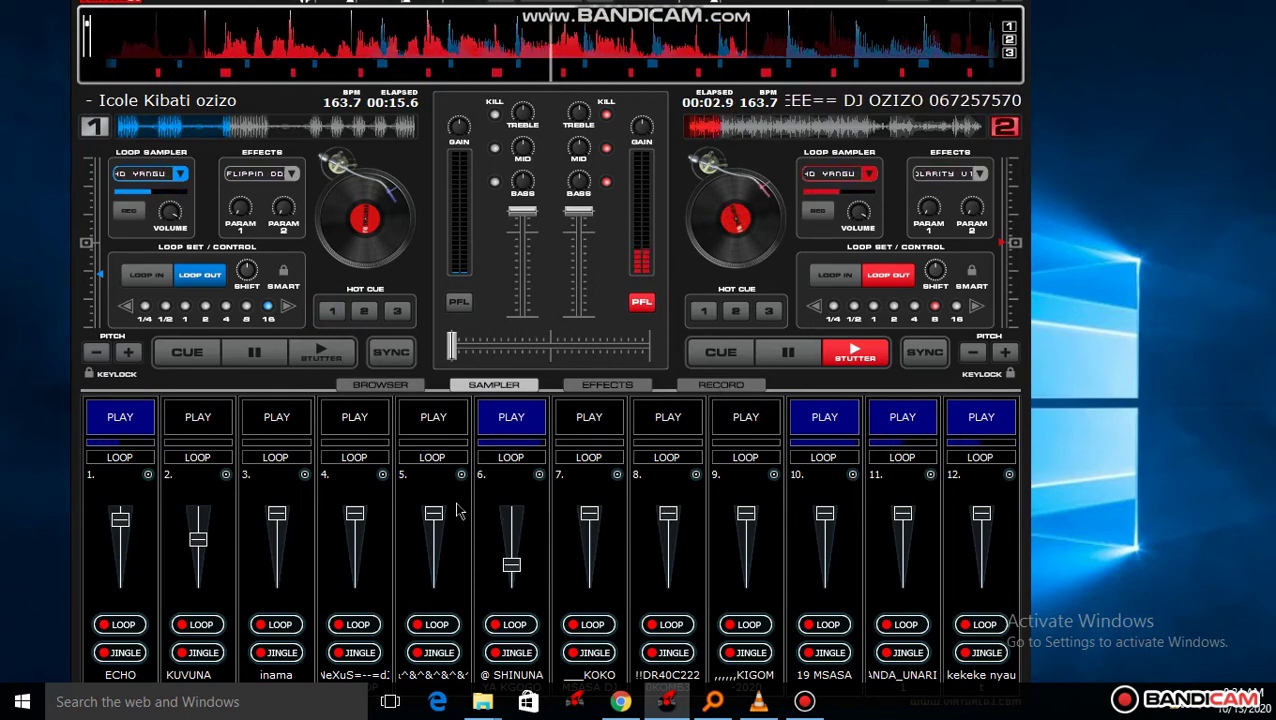
{"action": "left_click_drag", "start_coordinate": [433, 514], "coordinate": [435, 531]}
{"action": "left_click", "coordinate": [438, 420]}
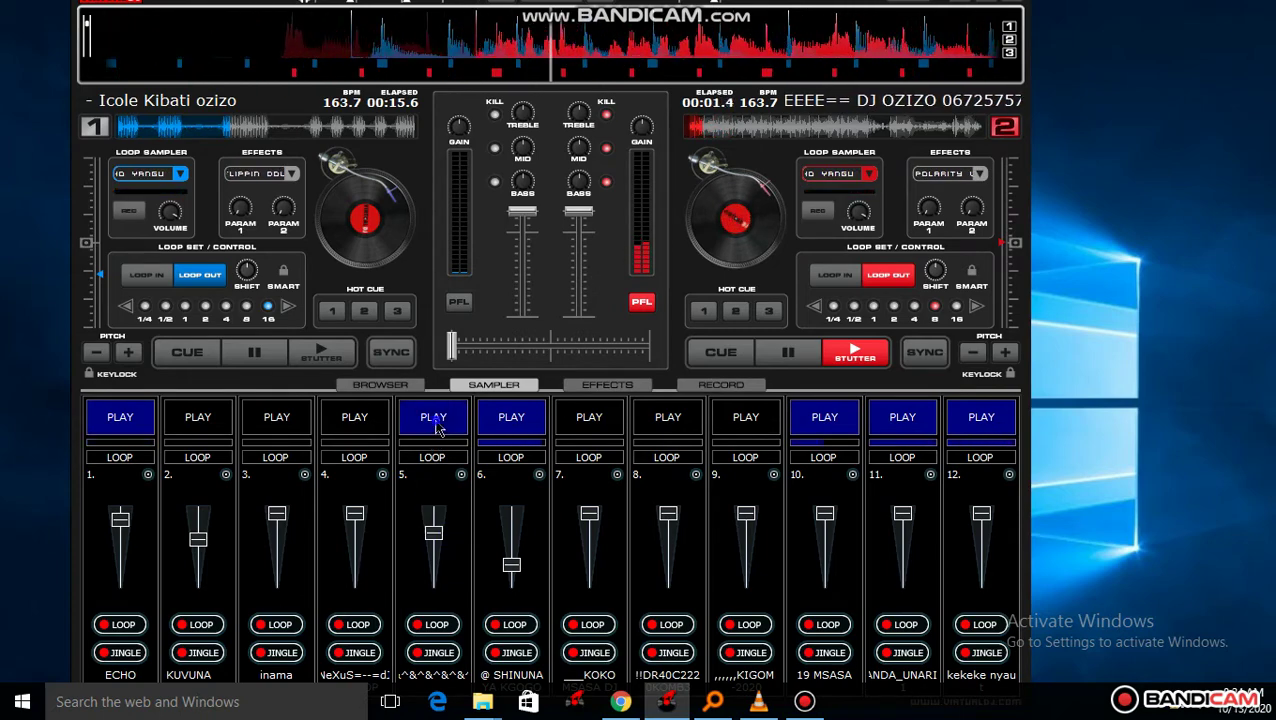
{"action": "left_click", "coordinate": [436, 522]}
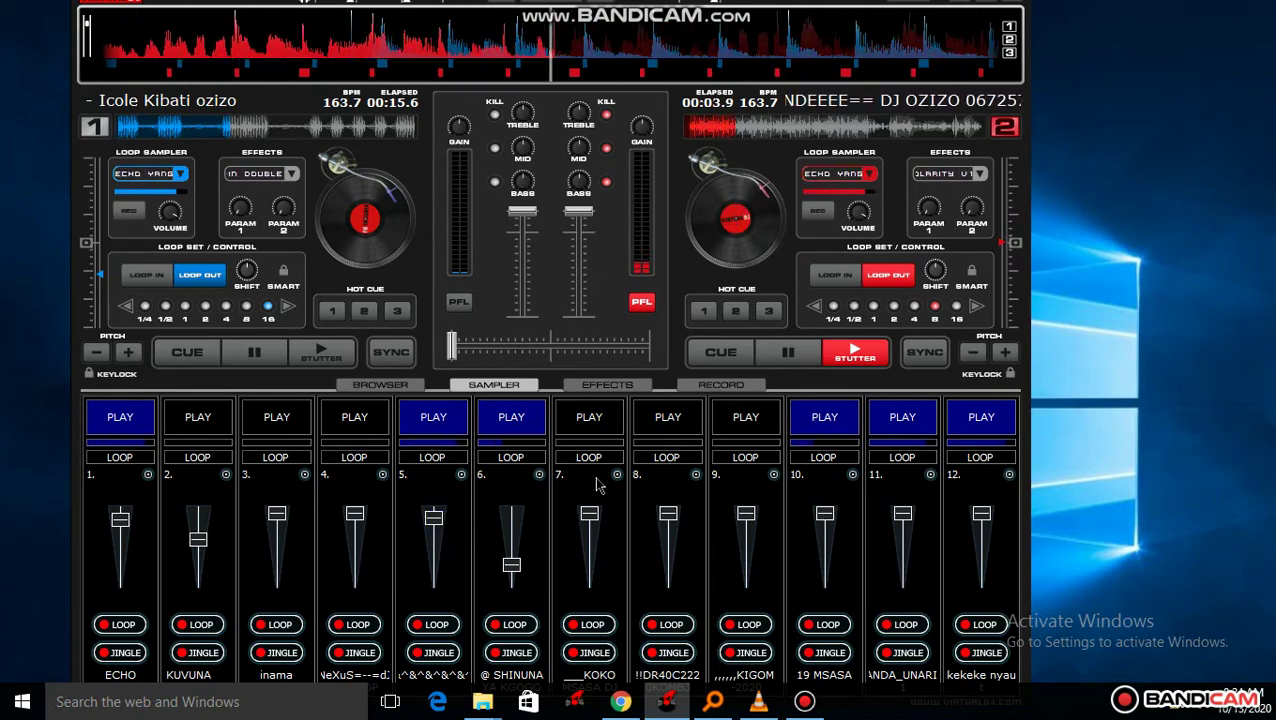
Stop and restart the slot 6 sample, and stop the slot 5 sample.
{"action": "left_click", "coordinate": [511, 424]}
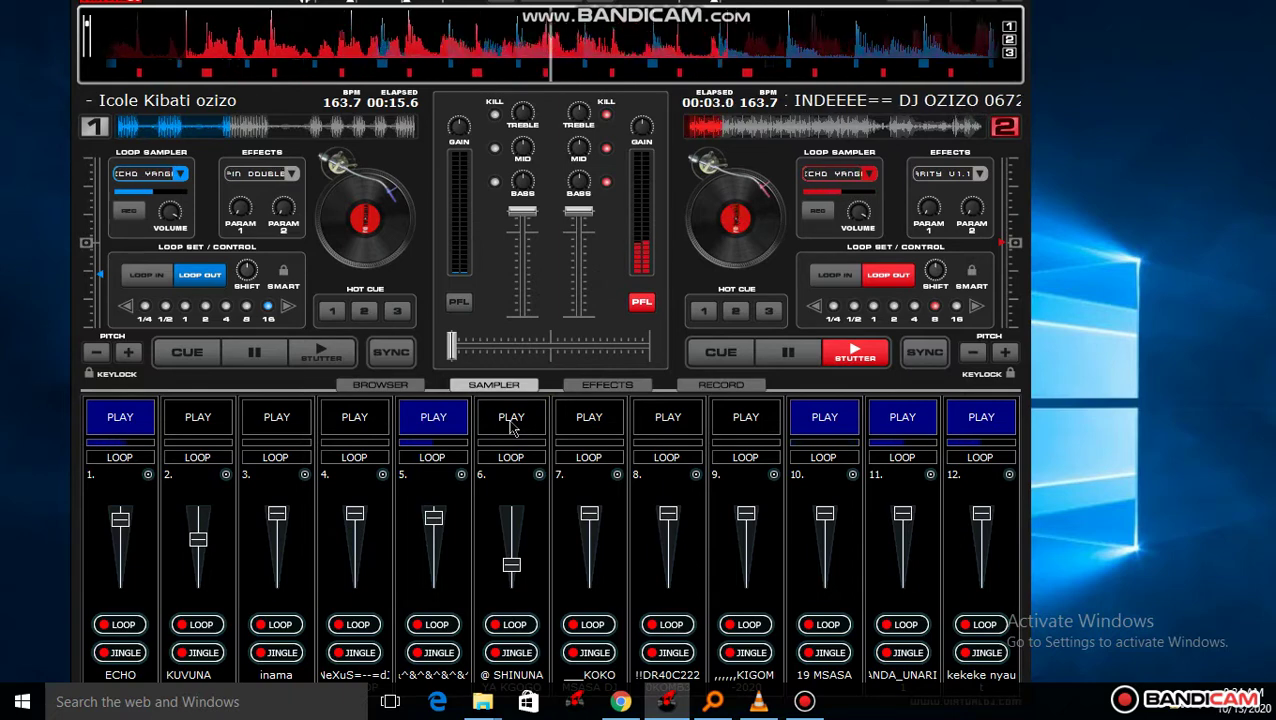
{"action": "left_click", "coordinate": [511, 424]}
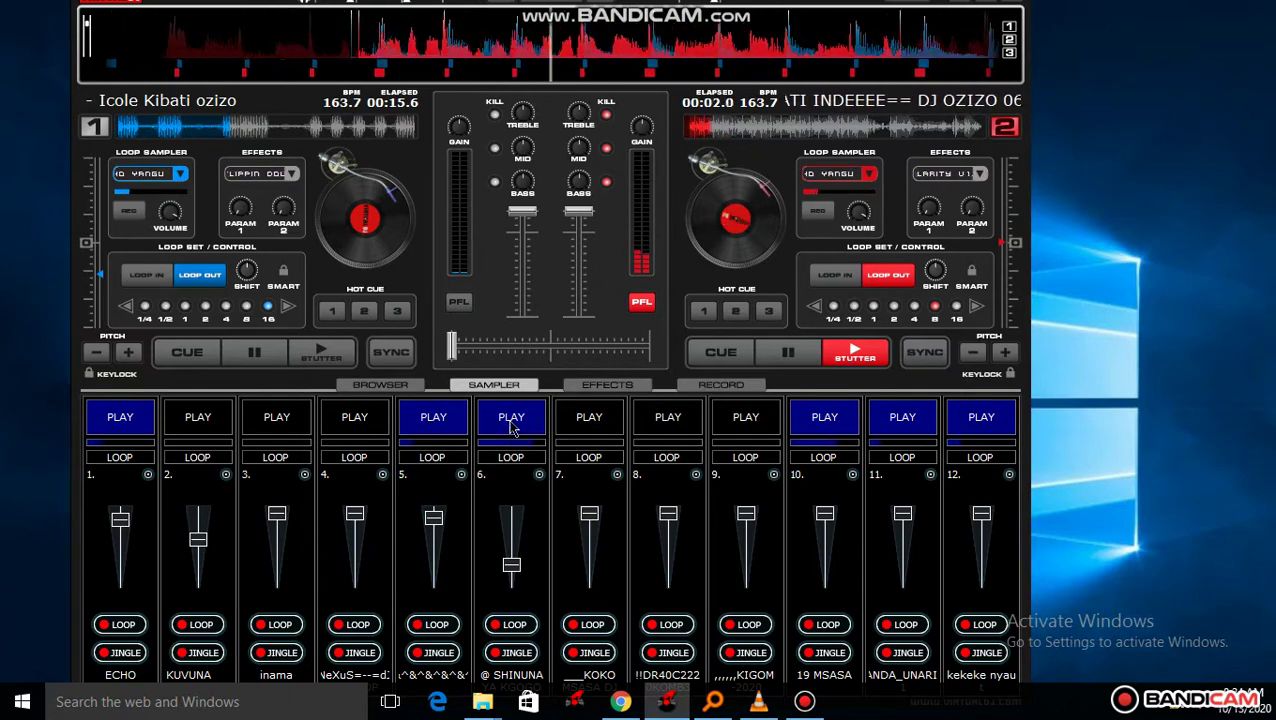
{"action": "left_click", "coordinate": [444, 424]}
Fade in the inama sample in slot 3 from a lowered volume to near full, and stop the slot 11 sample.
{"action": "left_click", "coordinate": [277, 565]}
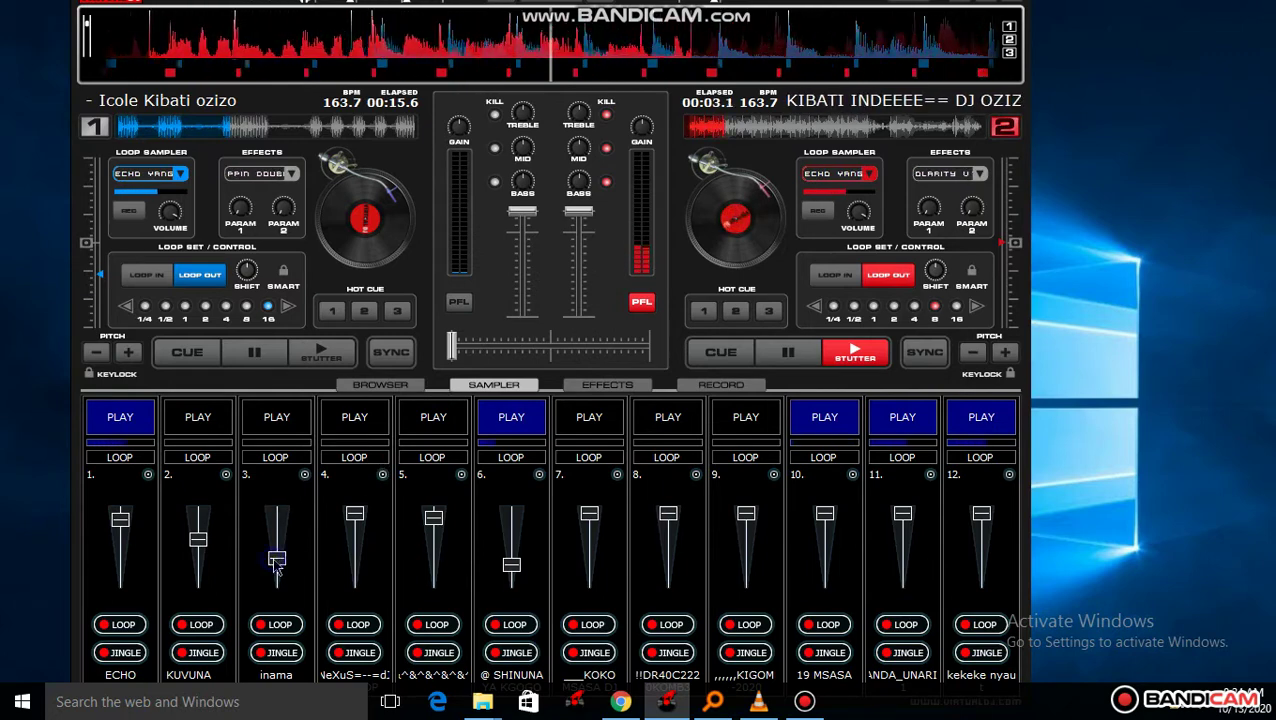
{"action": "left_click", "coordinate": [282, 431]}
{"action": "left_click", "coordinate": [285, 538]}
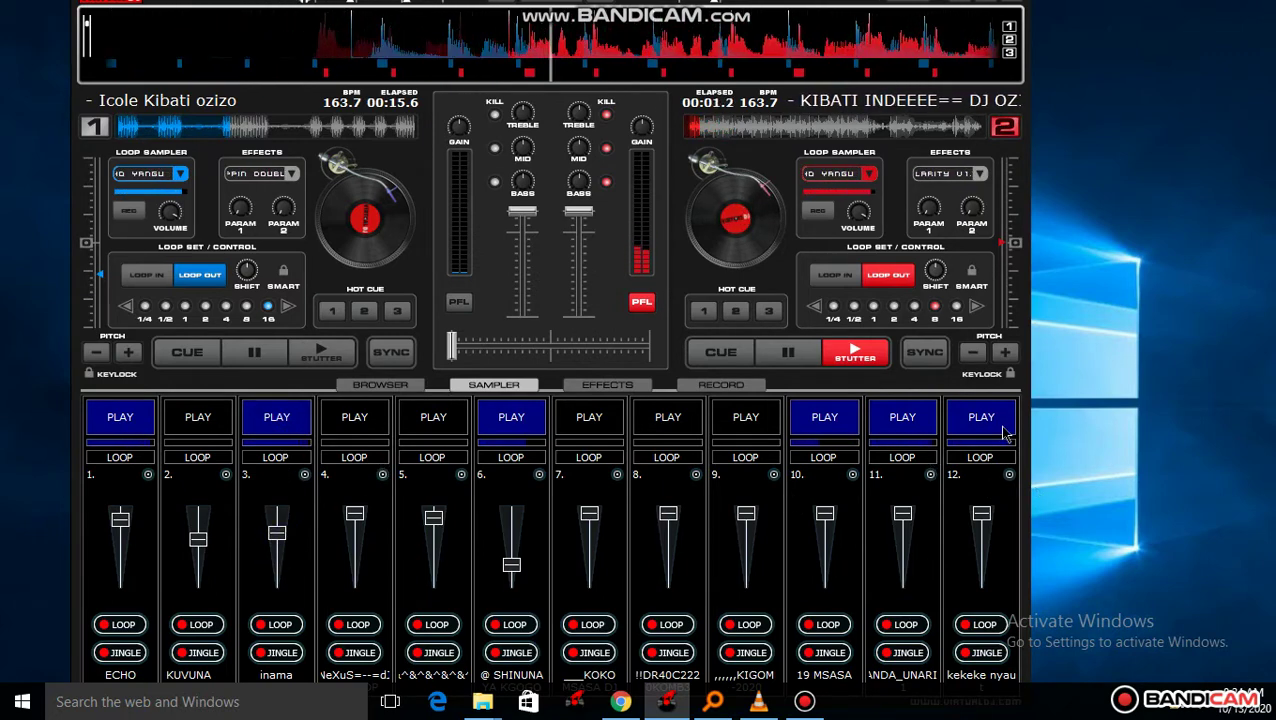
{"action": "left_click", "coordinate": [903, 417]}
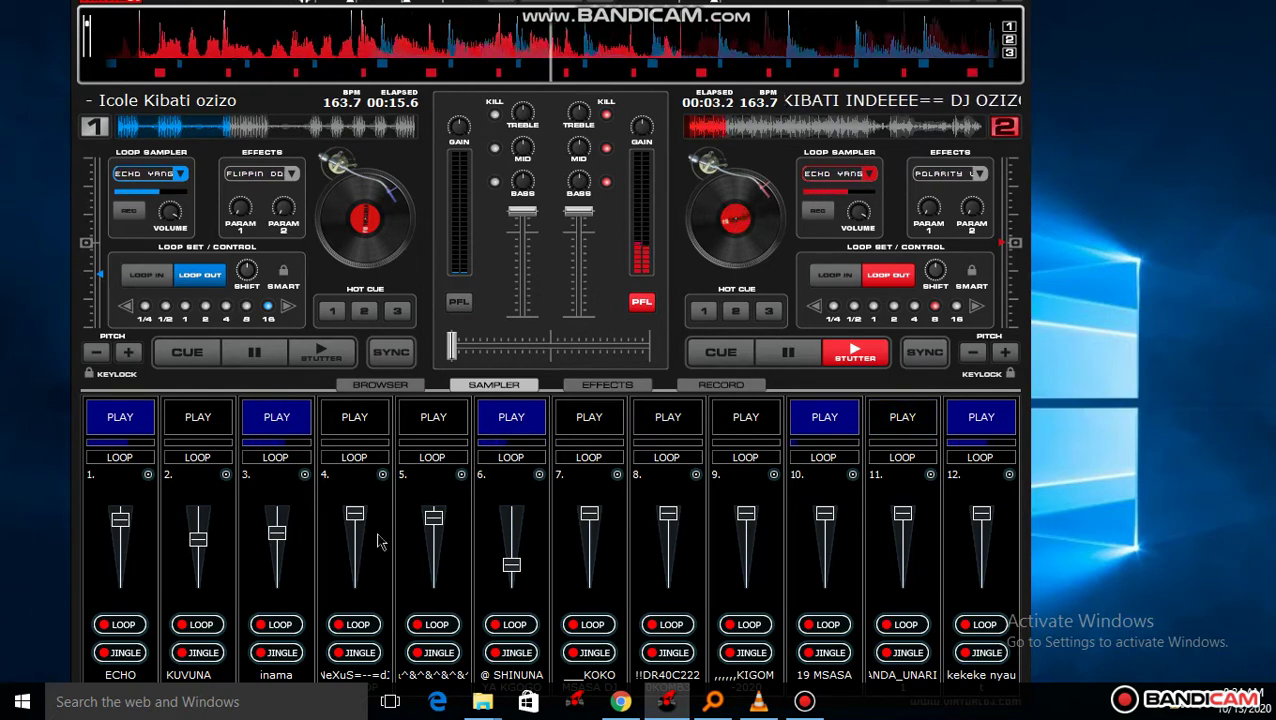
{"action": "left_click_drag", "start_coordinate": [280, 533], "coordinate": [278, 521]}
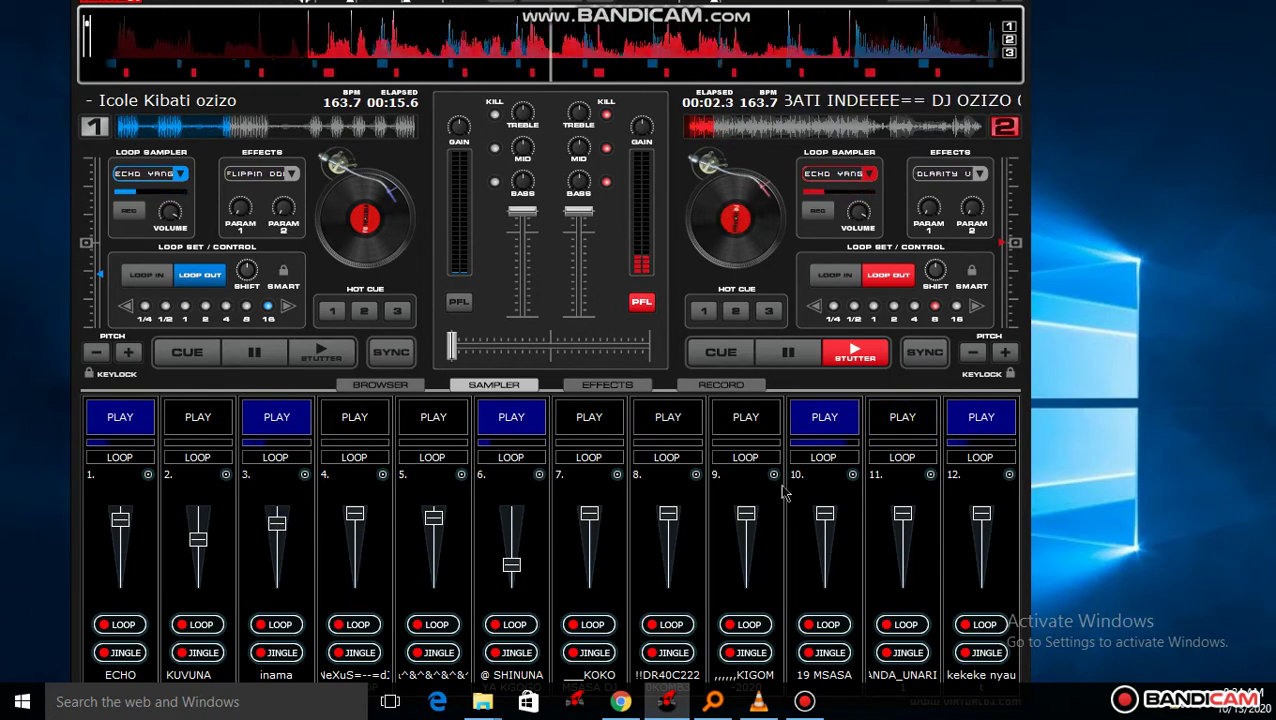
Swap the slot 10 sample for the KOKO sample in slot 7, and raise slot 6's volume slightly.
{"action": "left_click", "coordinate": [826, 421]}
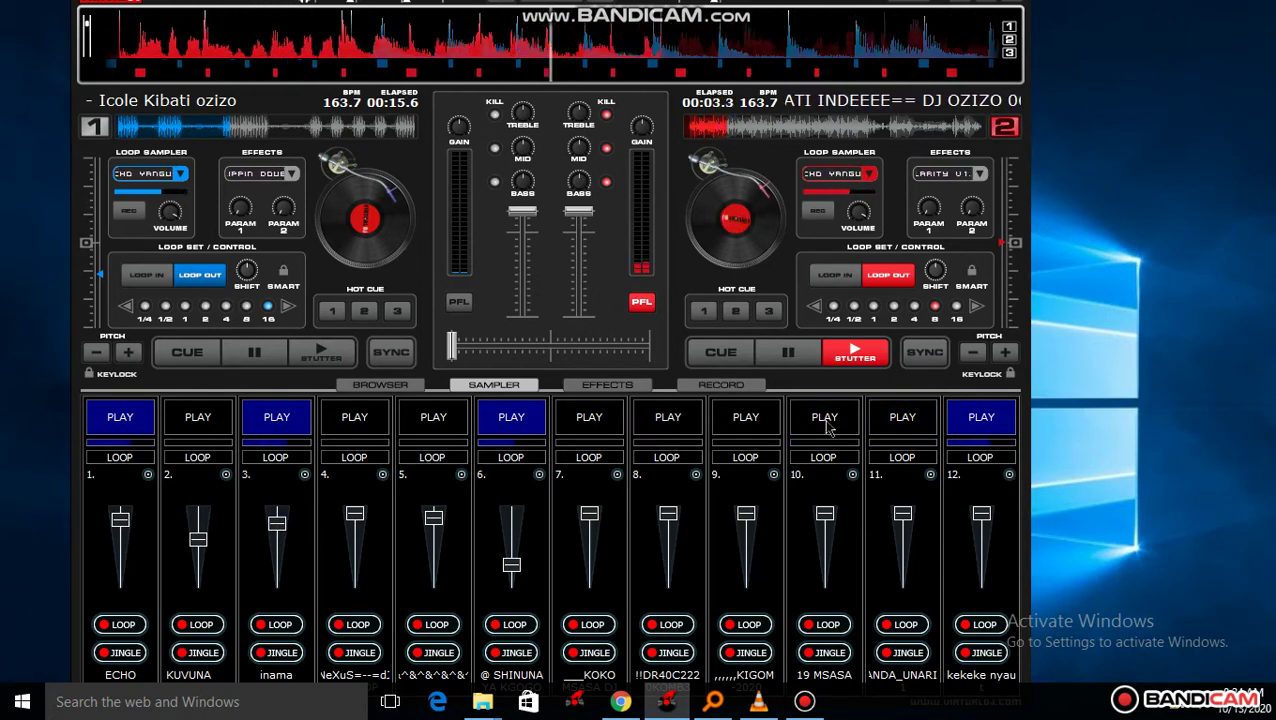
{"action": "left_click", "coordinate": [592, 415]}
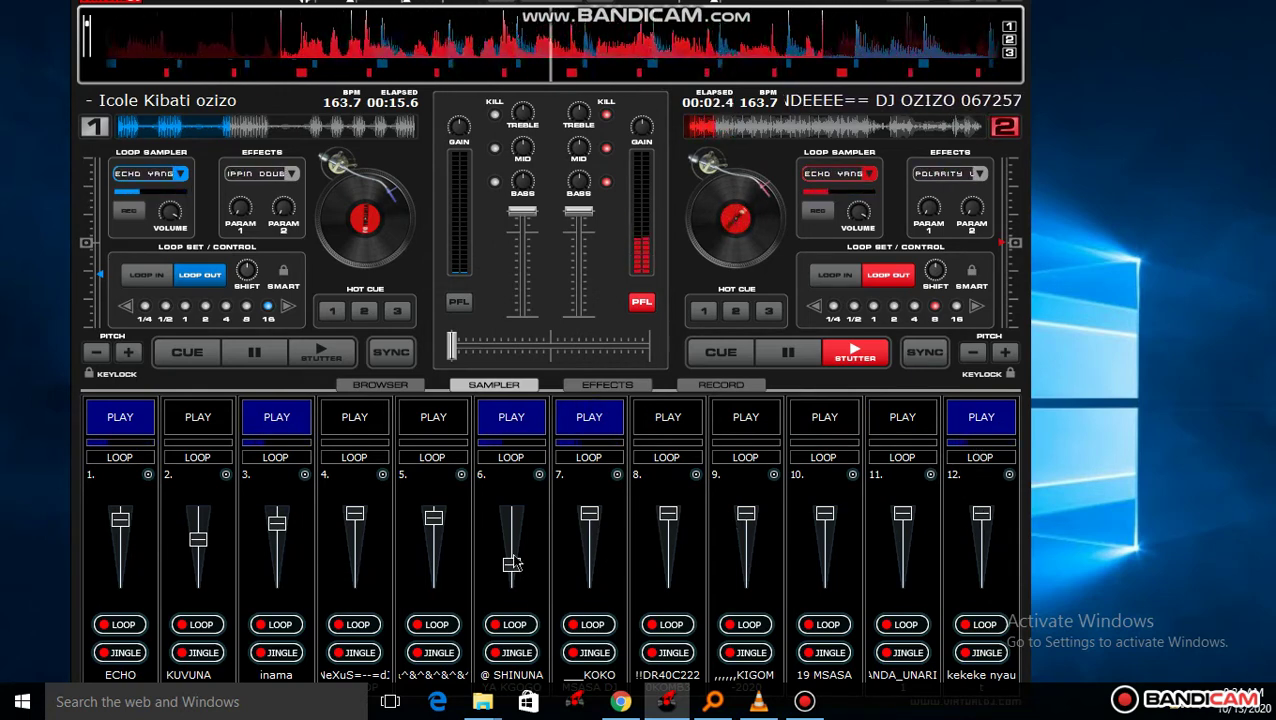
{"action": "left_click_drag", "start_coordinate": [512, 563], "coordinate": [515, 562]}
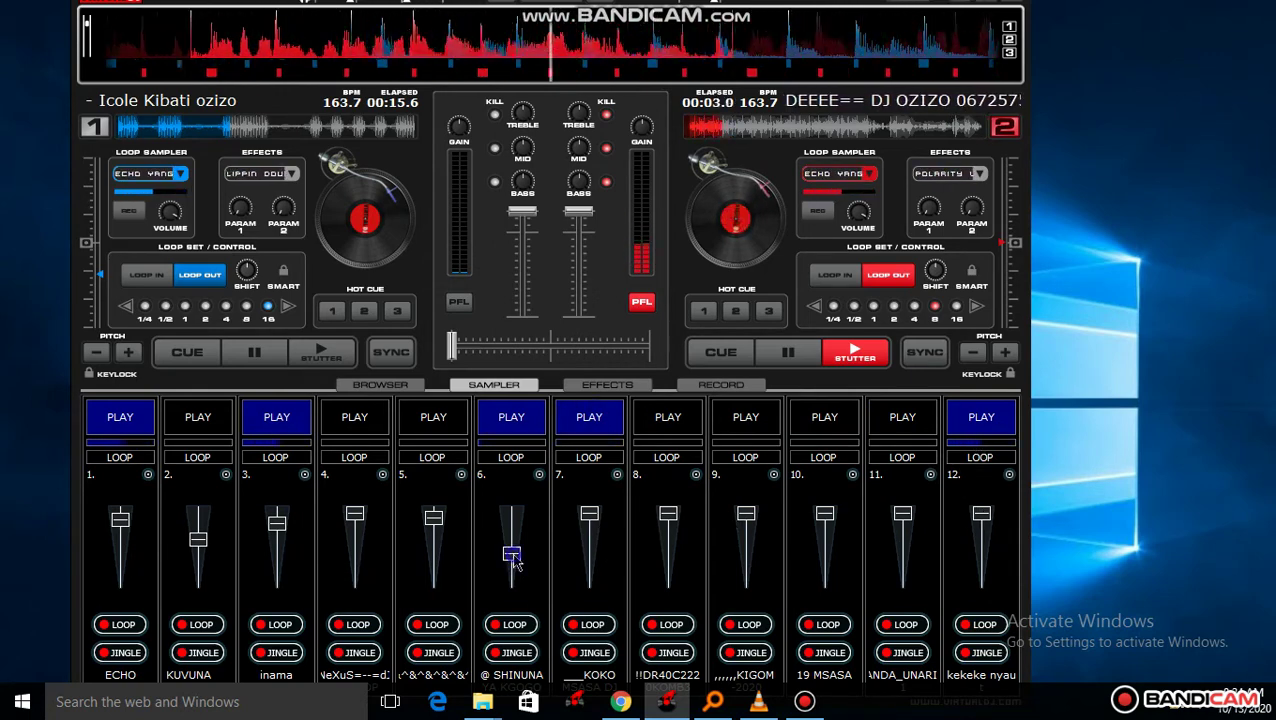
Load "kipepeo----- kiwangoh.vdj" into sampler slot 11 and start it with the volume lowered to about halfway.
{"action": "left_click", "coordinate": [930, 475]}
{"action": "left_click", "coordinate": [944, 489]}
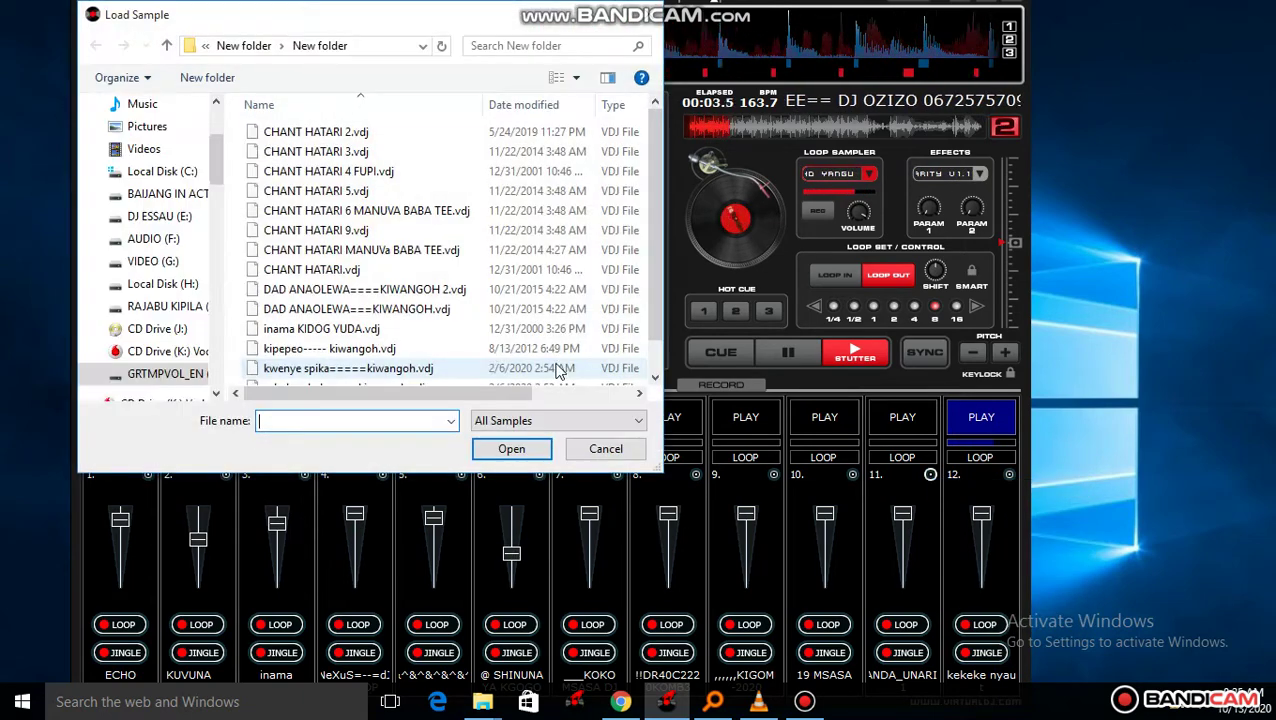
{"action": "double_click", "coordinate": [385, 316]}
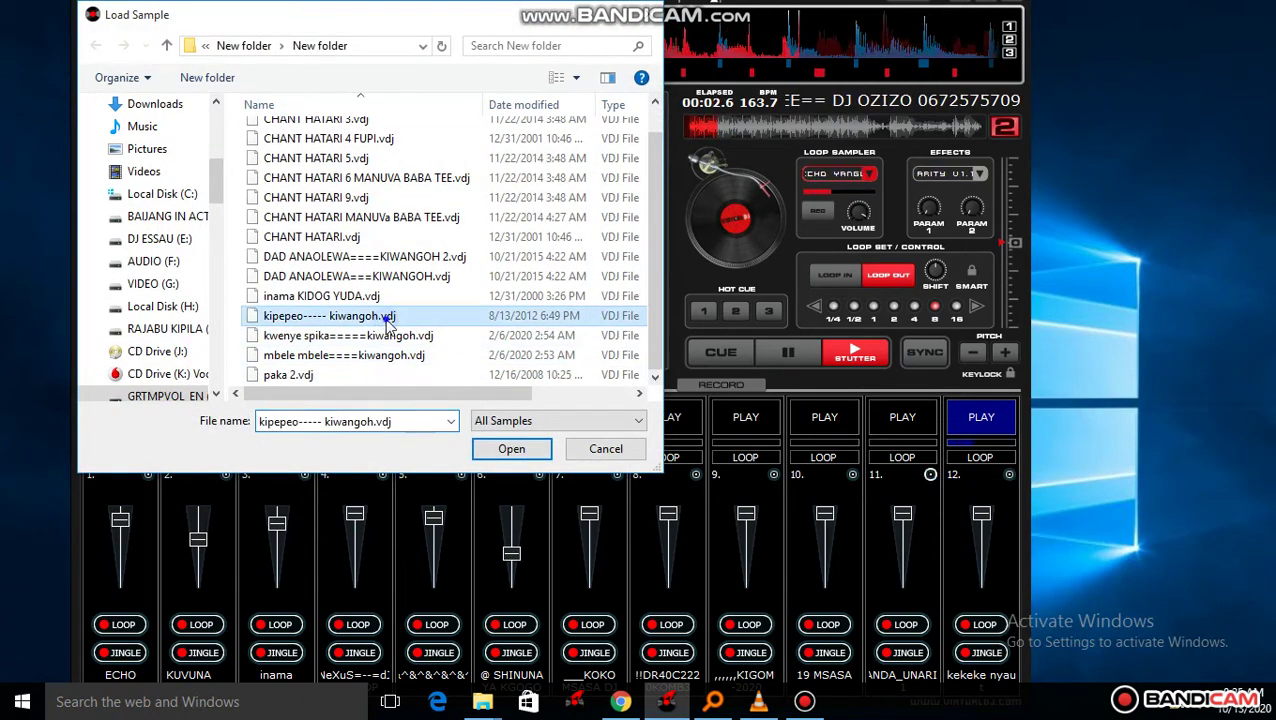
{"action": "left_click", "coordinate": [906, 557]}
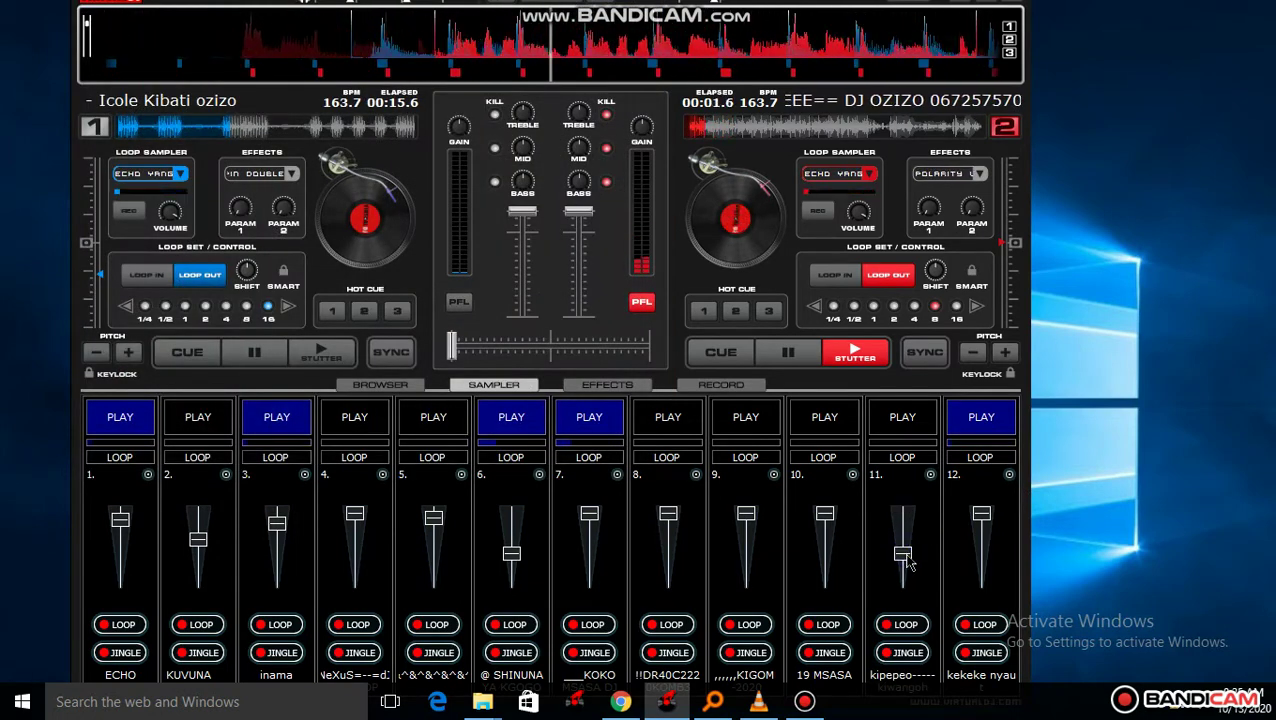
{"action": "left_click", "coordinate": [920, 422]}
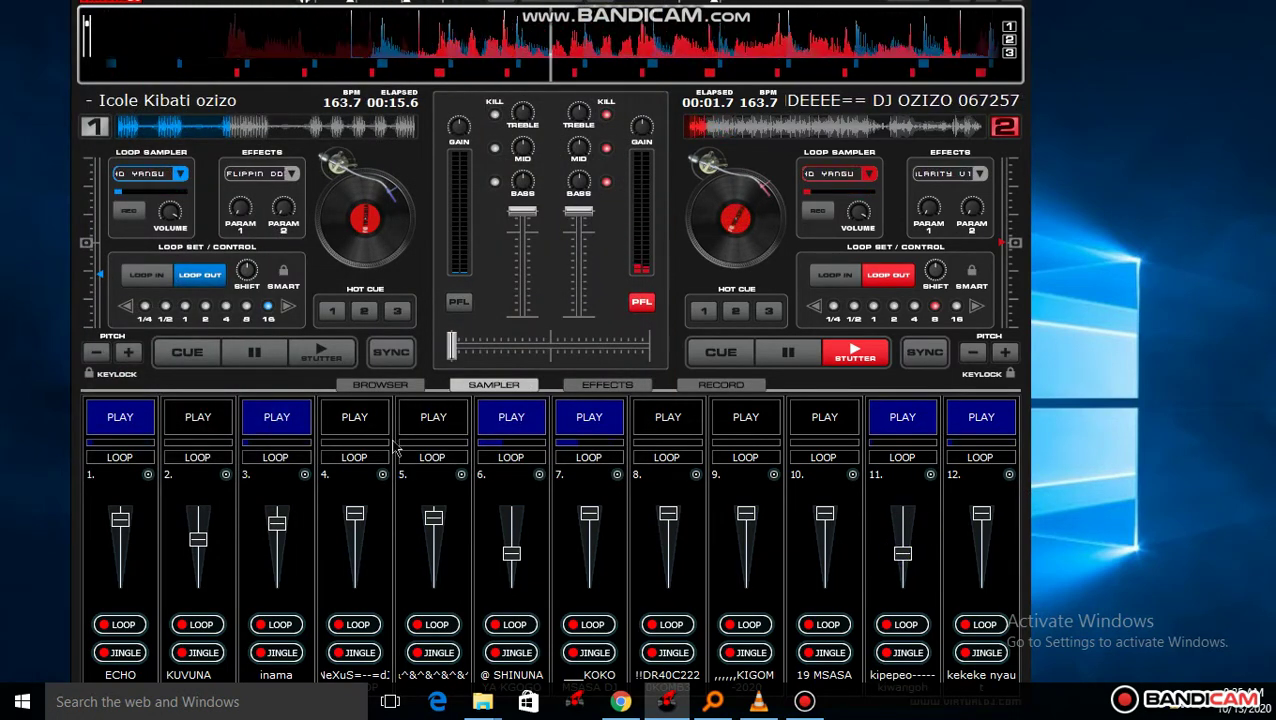
Stop the samples in slots 3 and 12, and raise the slot 11 kipepeo sample's volume.
{"action": "left_click", "coordinate": [300, 424]}
{"action": "left_click_drag", "start_coordinate": [900, 545], "coordinate": [908, 528]}
{"action": "left_click", "coordinate": [965, 428]}
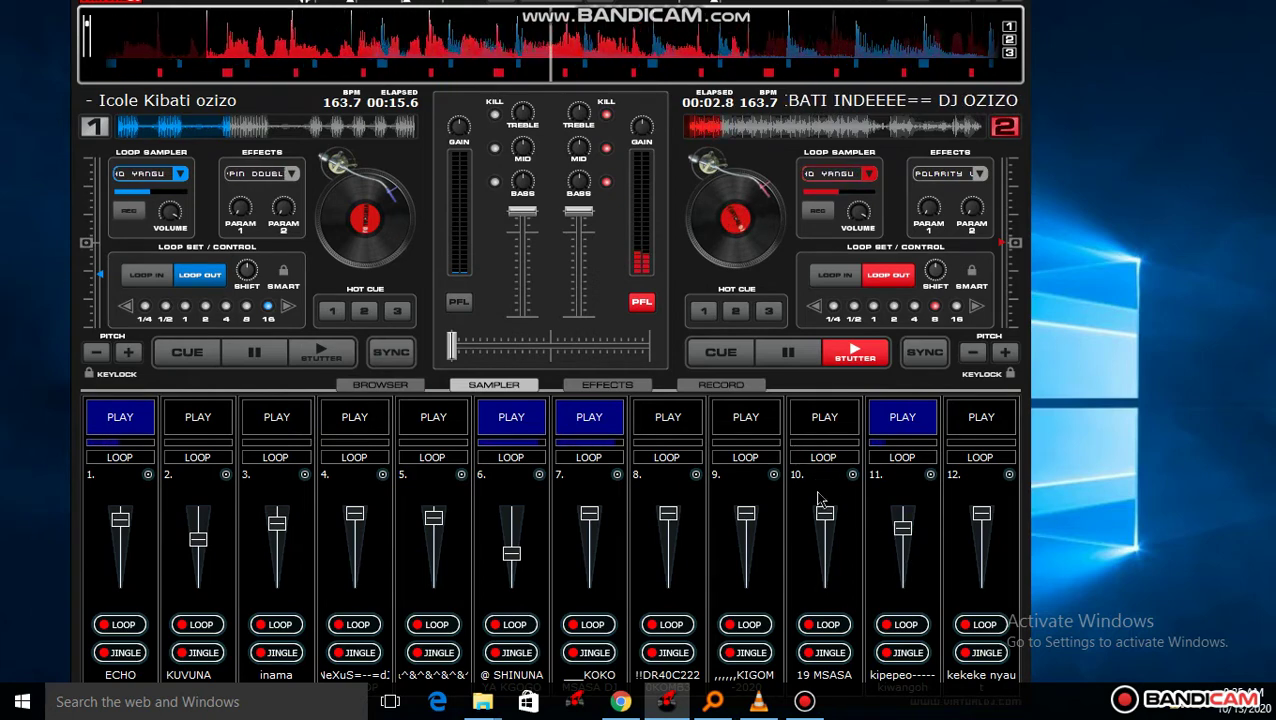
Lower the volumes of sampler slots 10 and 12, and start the samples in slots 4, 12 and 3.
{"action": "left_click_drag", "start_coordinate": [826, 530], "coordinate": [825, 554]}
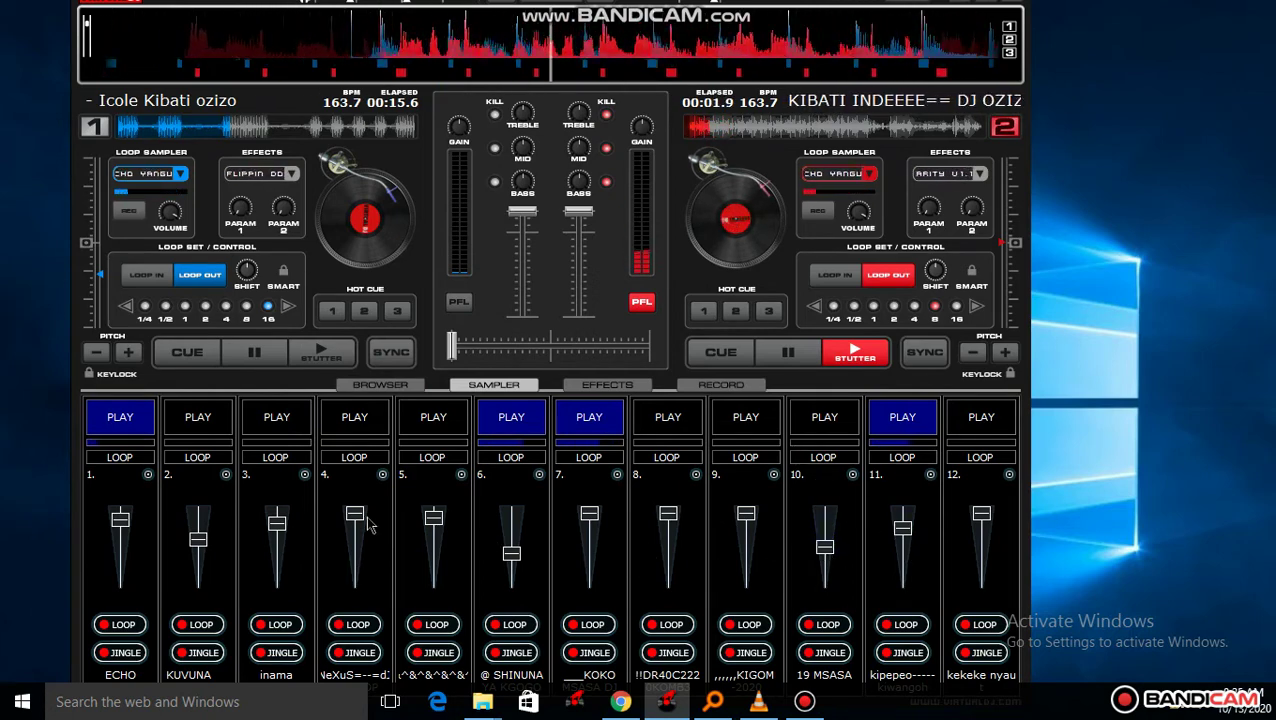
{"action": "left_click", "coordinate": [354, 426]}
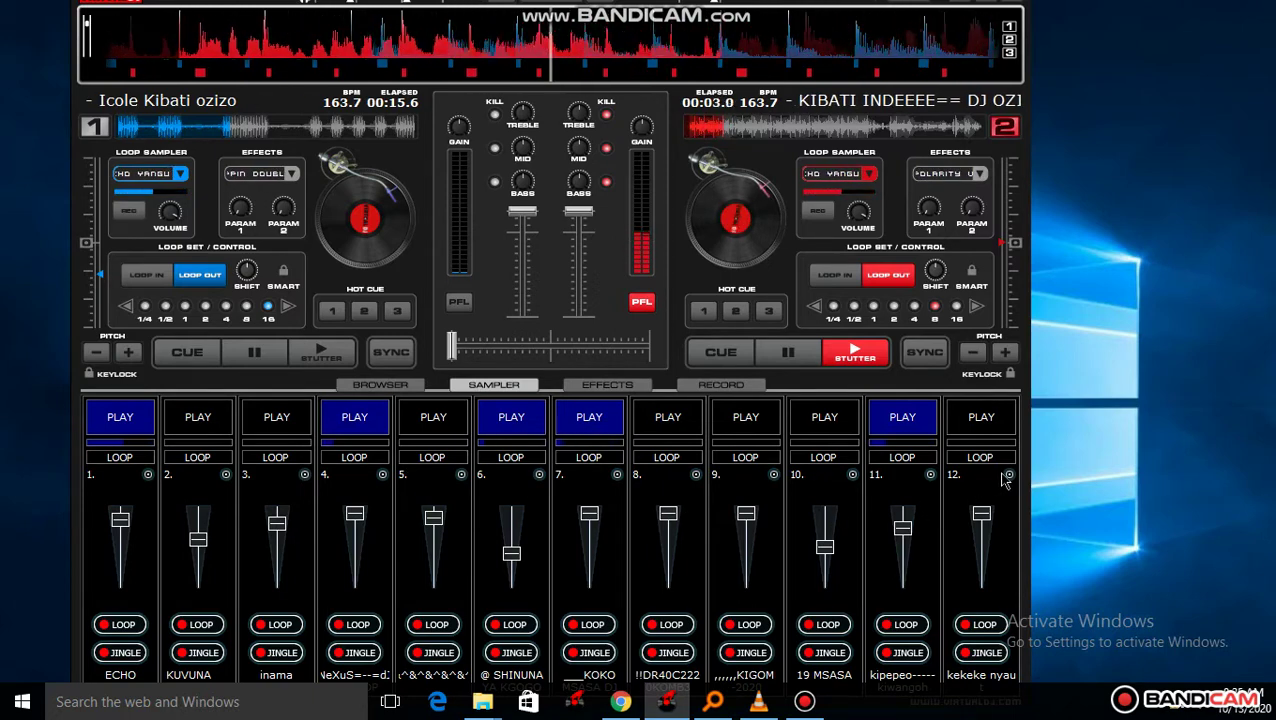
{"action": "left_click_drag", "start_coordinate": [981, 513], "coordinate": [981, 536]}
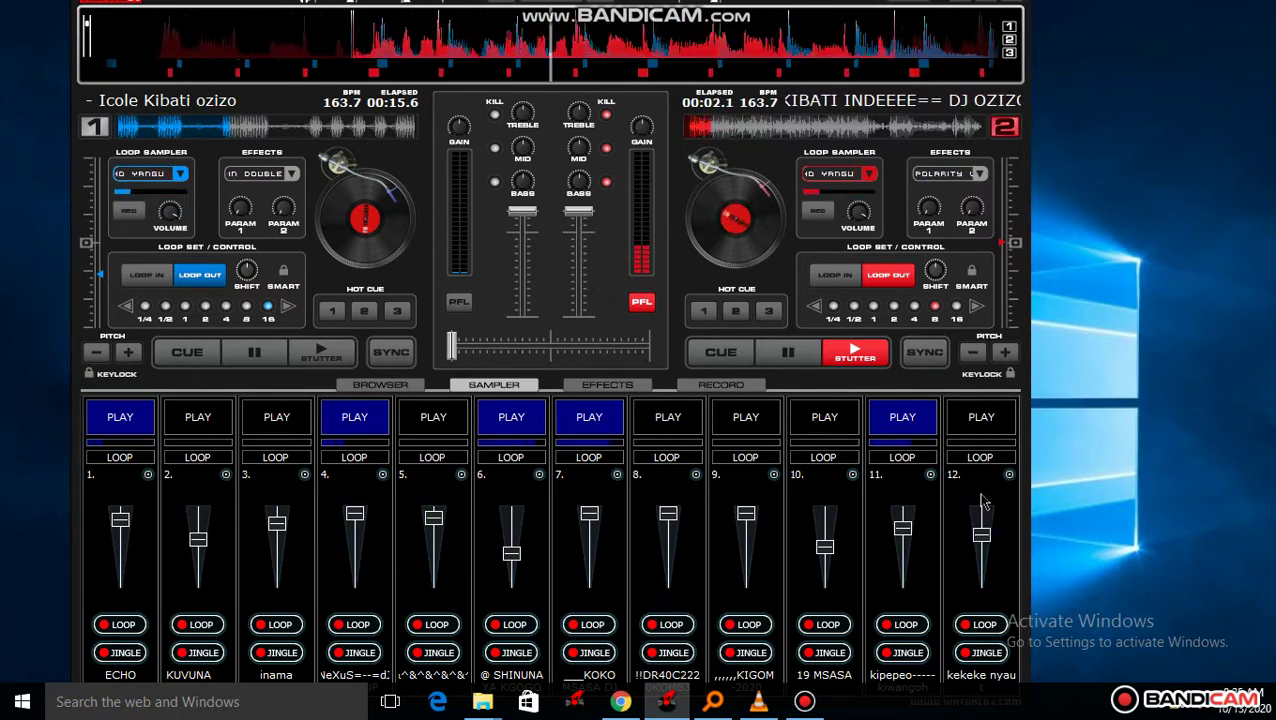
{"action": "left_click", "coordinate": [981, 425]}
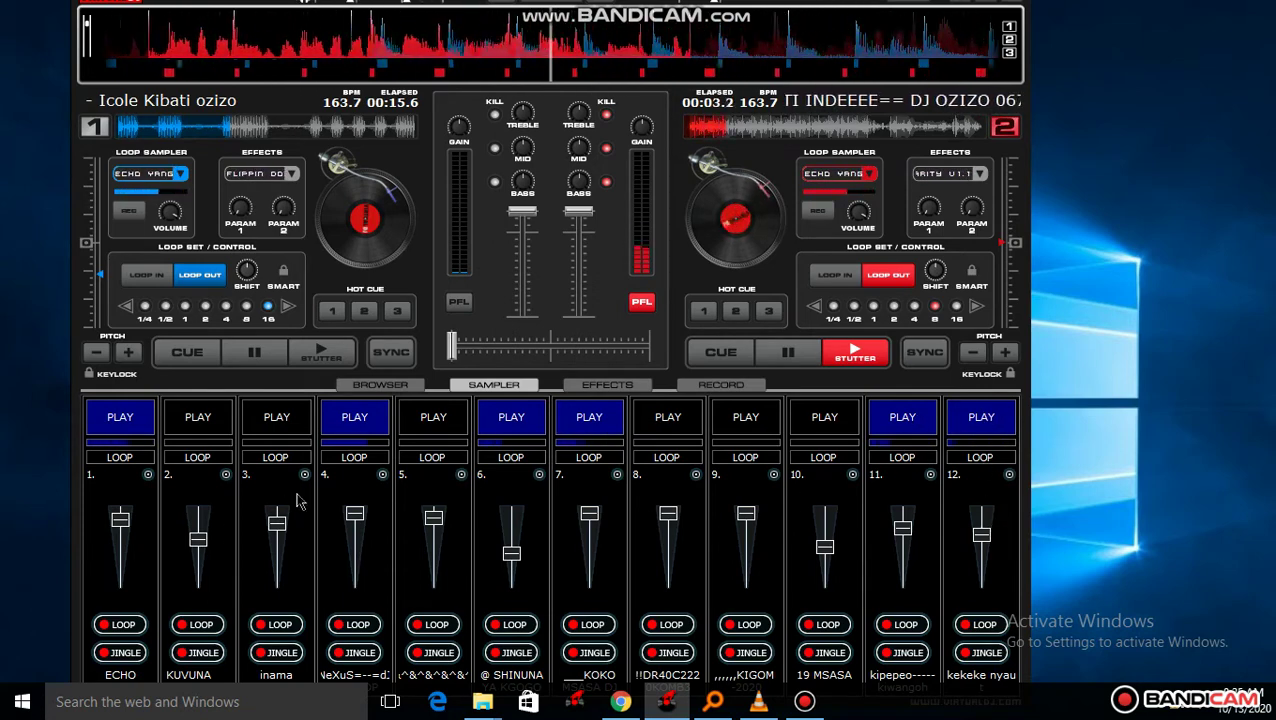
{"action": "left_click", "coordinate": [297, 432]}
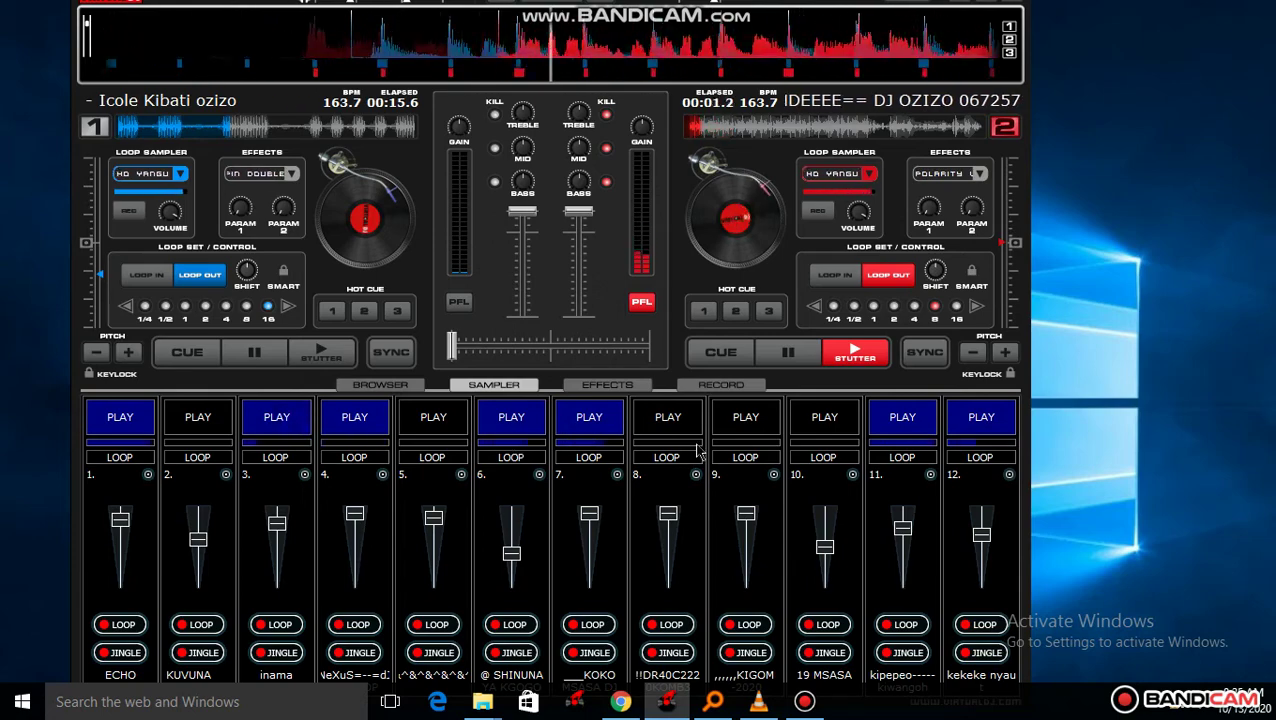
Stop the slot 12 sample, and load "CHANT HATARI 4 FUPI.vdj" into sampler slot 11 and start it.
{"action": "left_click", "coordinate": [983, 435]}
{"action": "left_click", "coordinate": [930, 474]}
{"action": "left_click", "coordinate": [975, 487]}
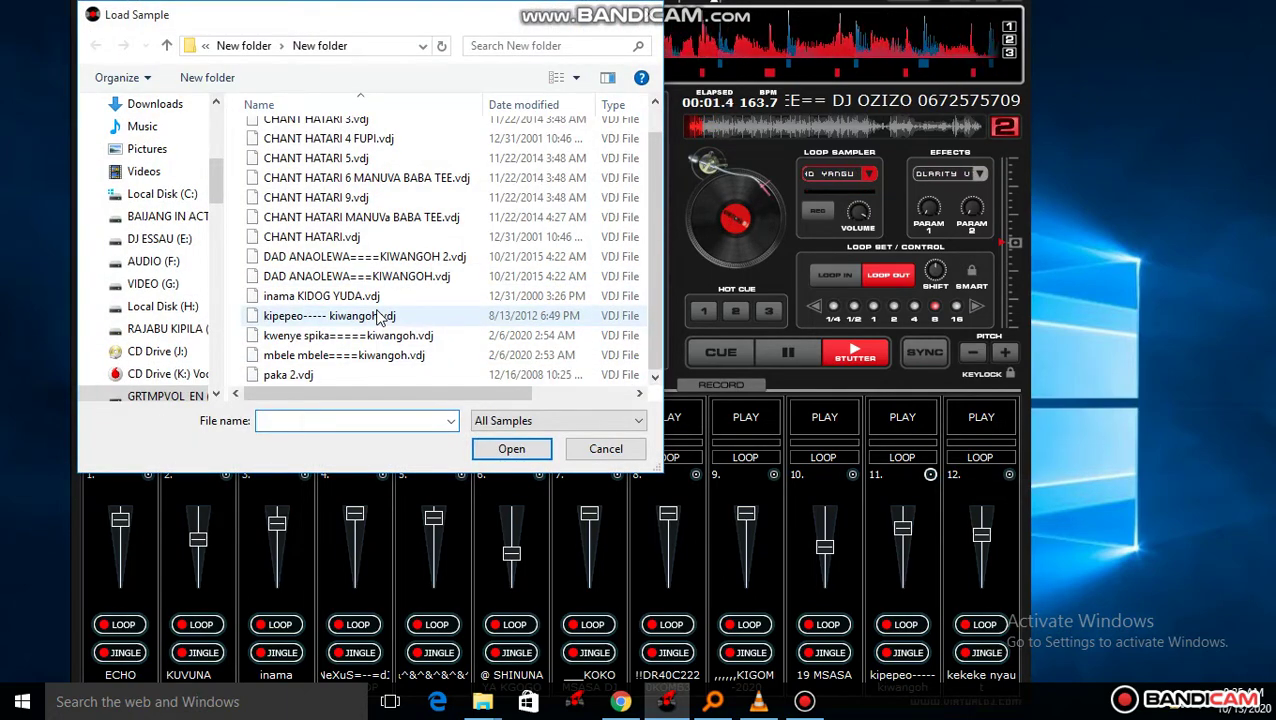
{"action": "left_click", "coordinate": [350, 336]}
{"action": "scroll", "coordinate": [362, 342], "scroll_direction": "up", "scroll_amount": 1}
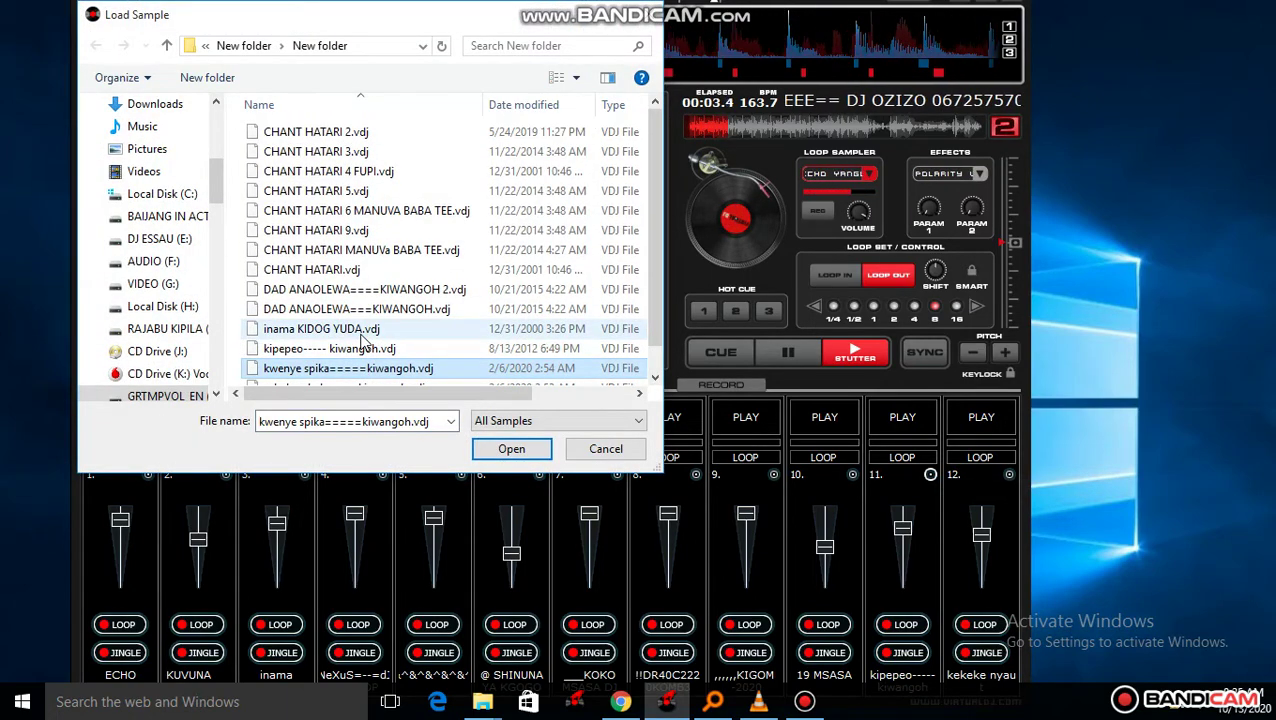
{"action": "double_click", "coordinate": [345, 171]}
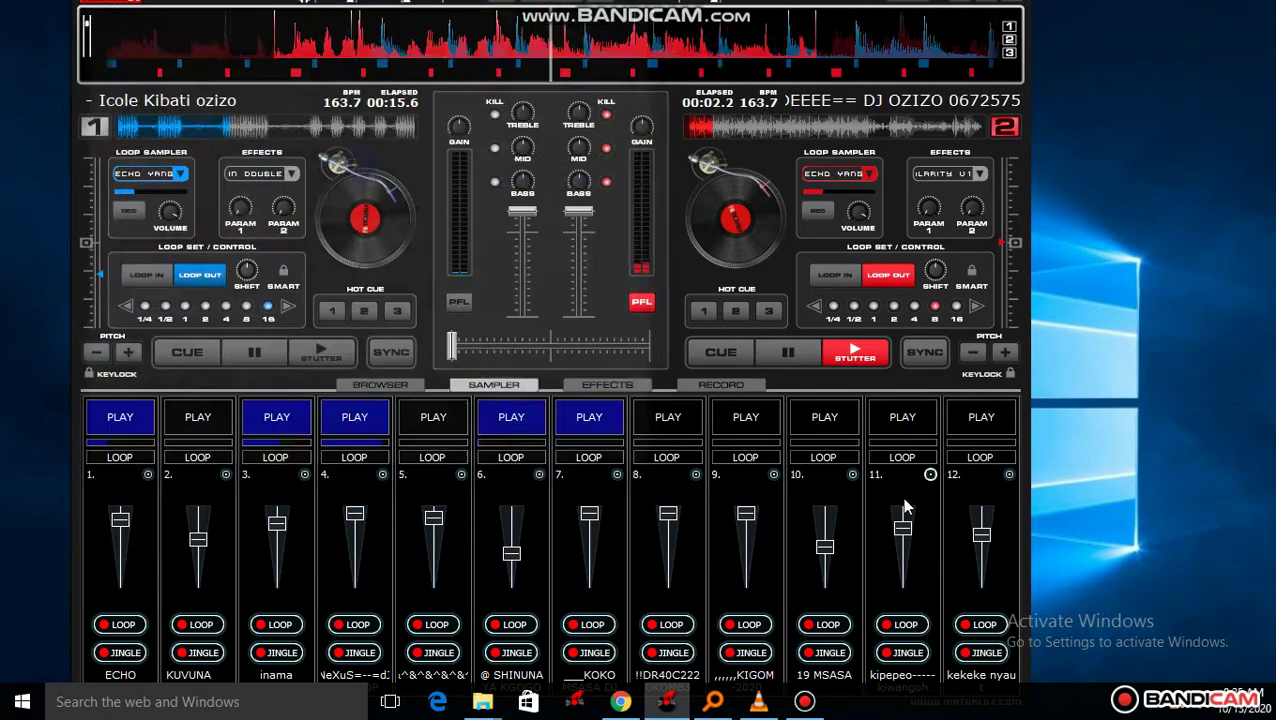
{"action": "left_click", "coordinate": [896, 418]}
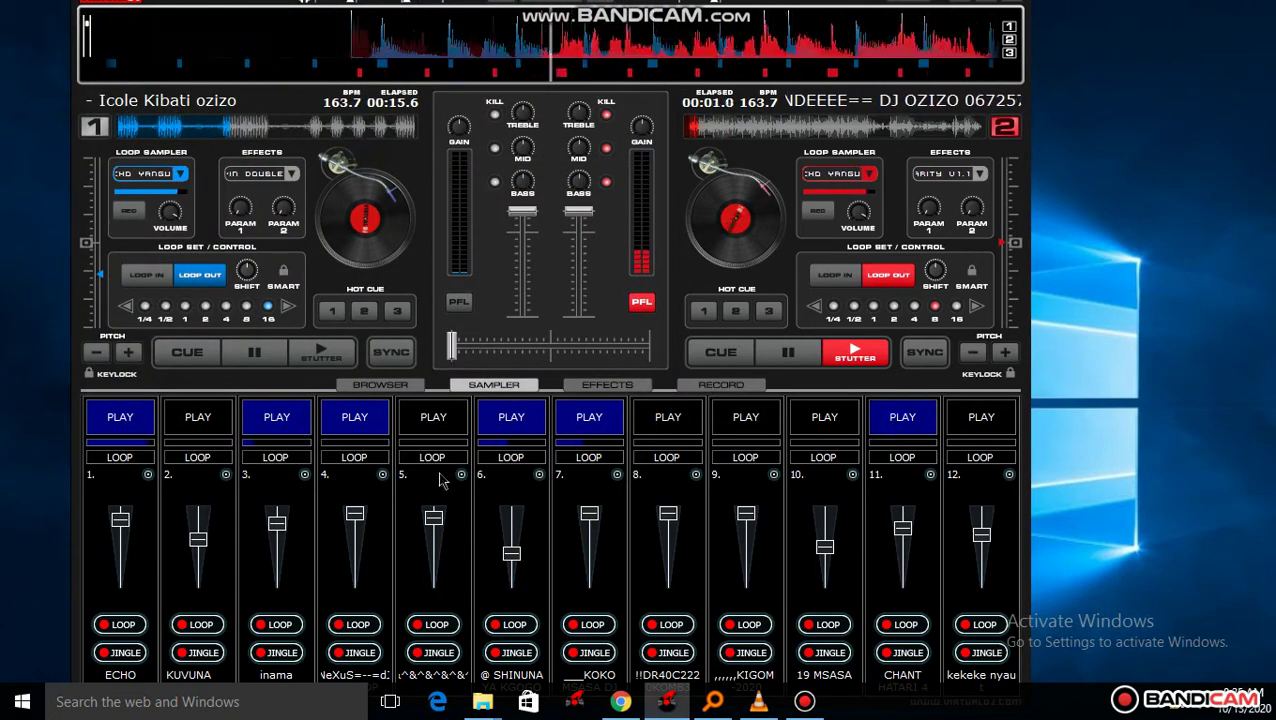
Swap the samples in slots 4 and 7 for slot 12 at a lowered volume, and raise slot 11's volume slightly.
{"action": "left_click", "coordinate": [356, 416]}
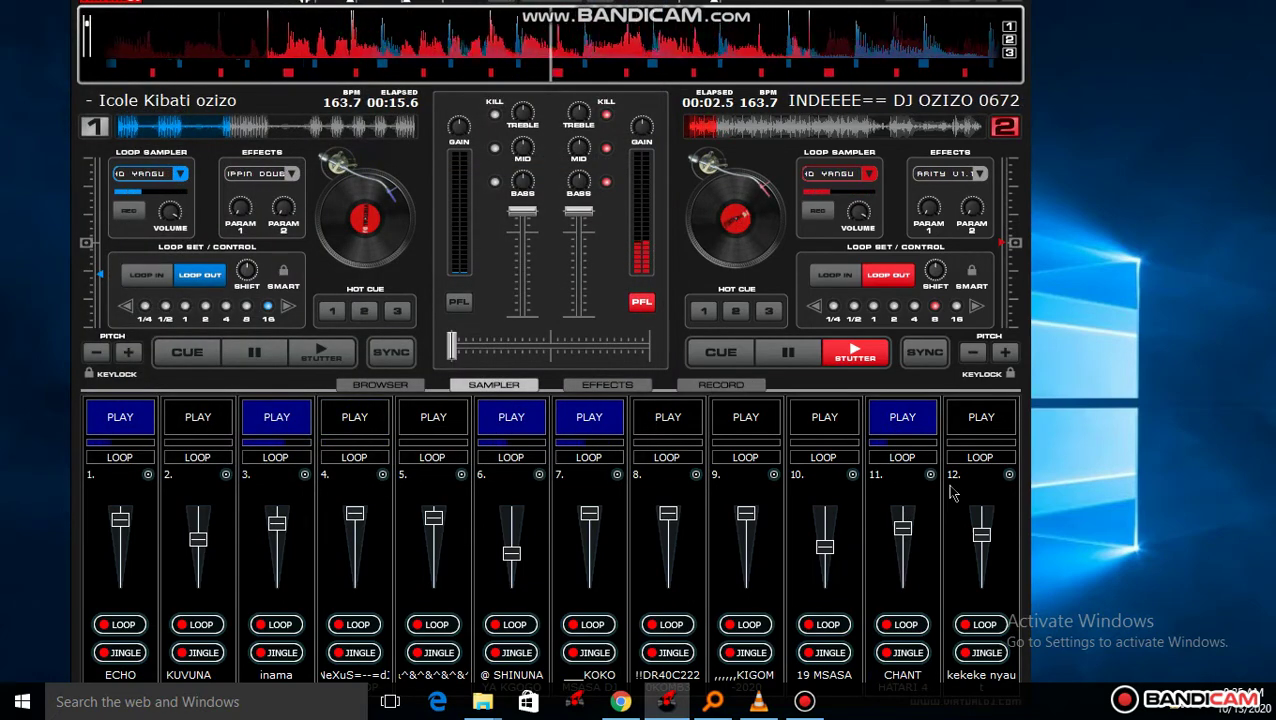
{"action": "left_click", "coordinate": [597, 418]}
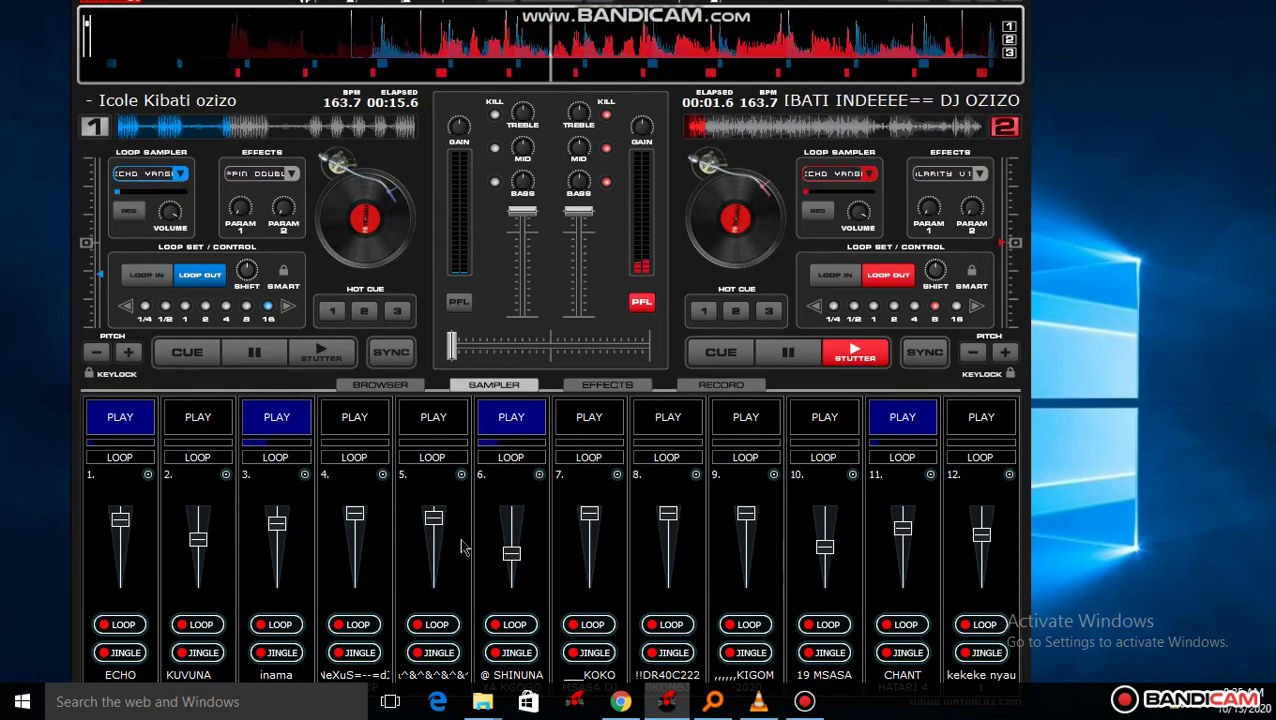
{"action": "left_click_drag", "start_coordinate": [905, 530], "coordinate": [904, 520]}
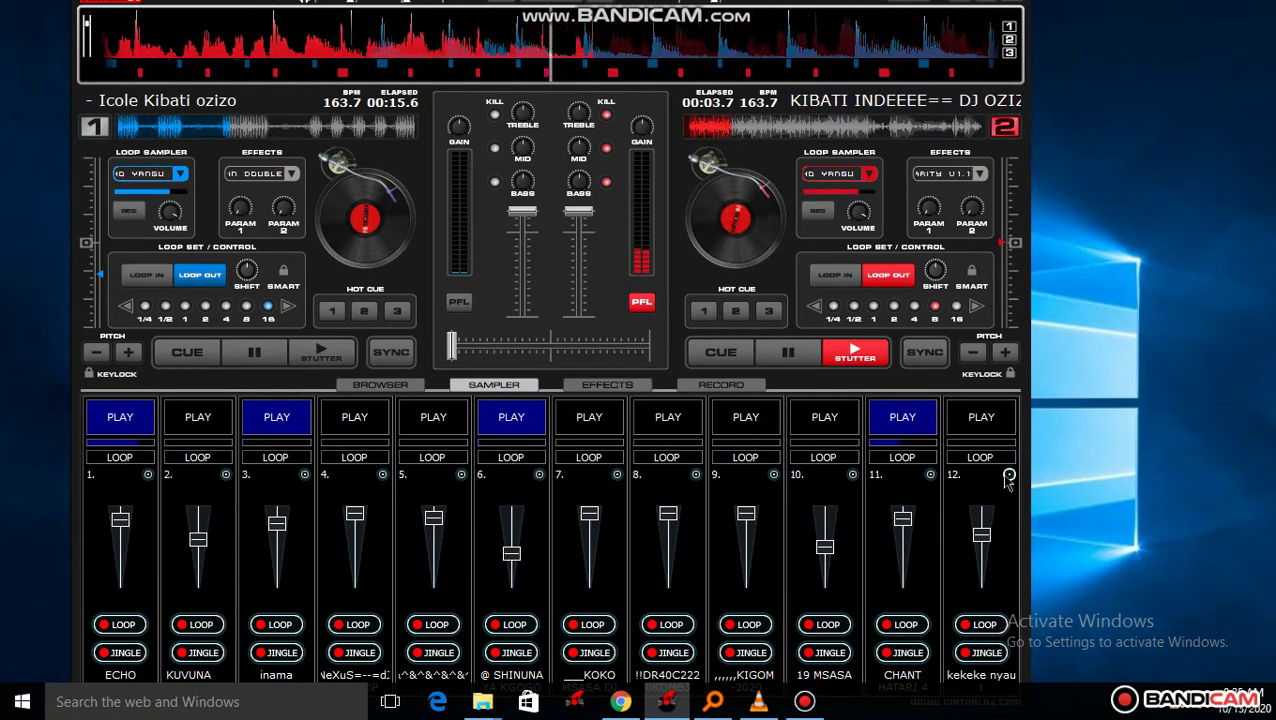
{"action": "left_click_drag", "start_coordinate": [985, 557], "coordinate": [984, 566]}
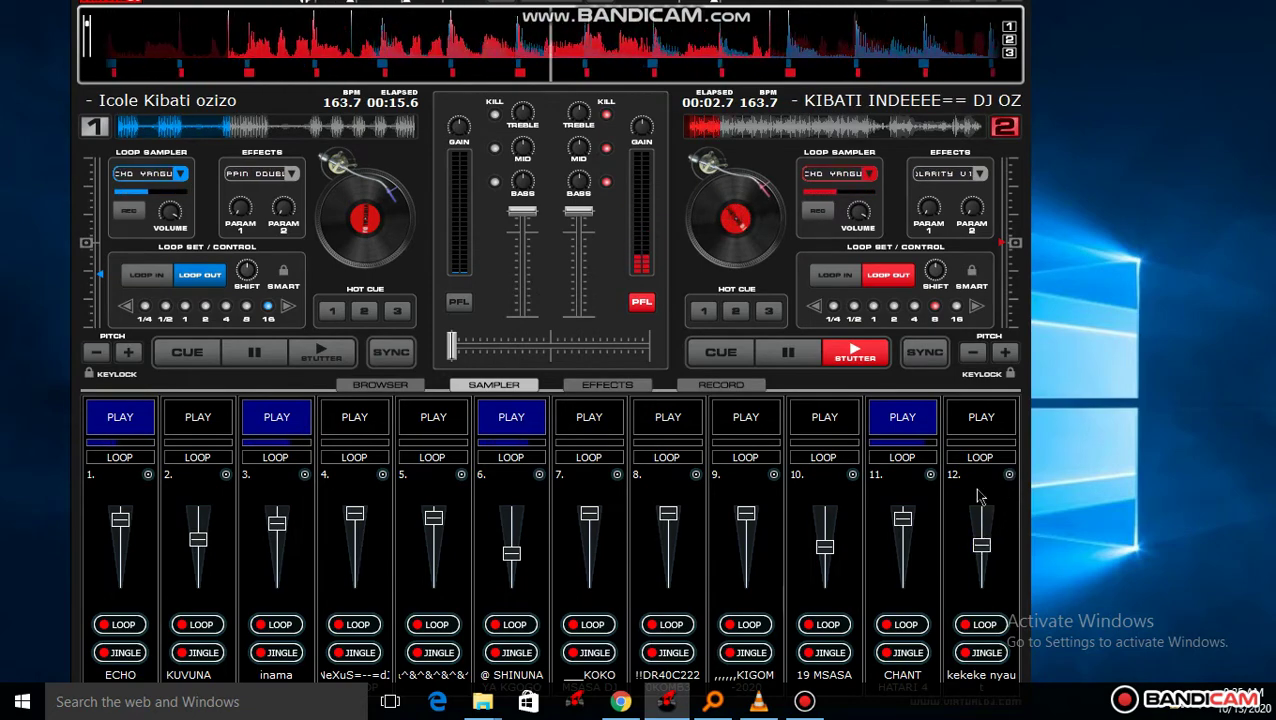
{"action": "left_click", "coordinate": [968, 424]}
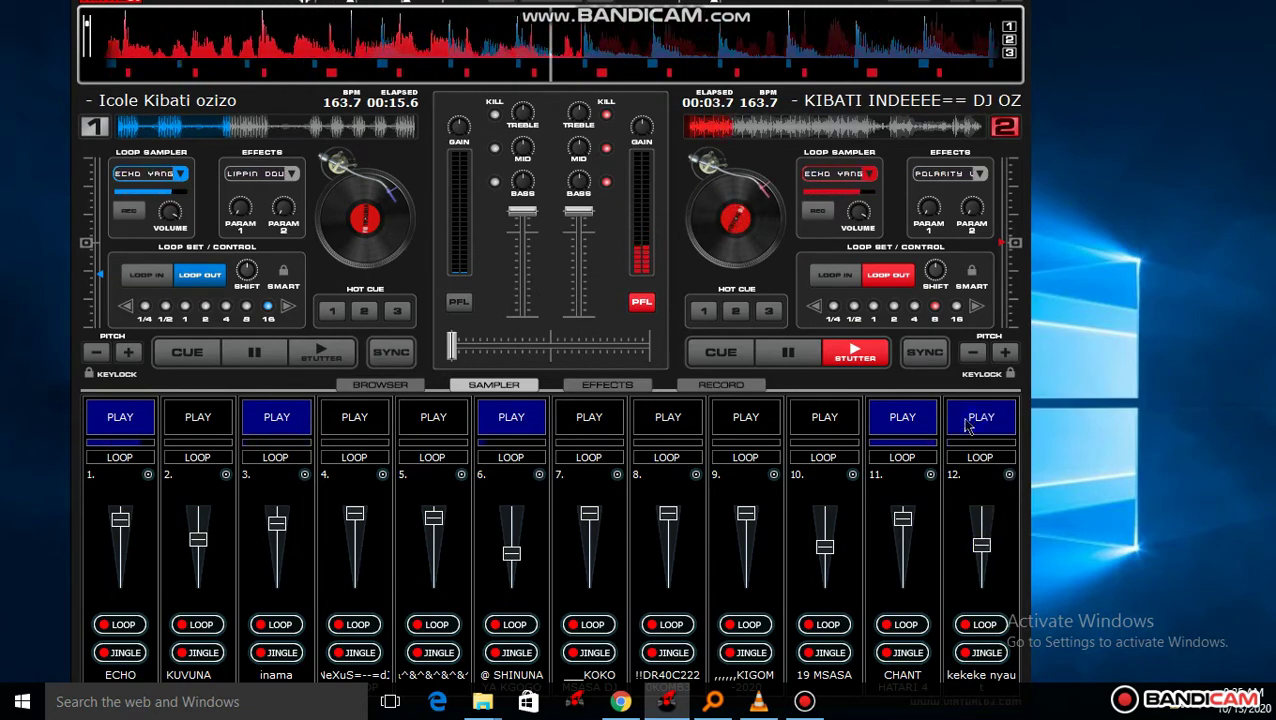
Load "DAD ANAOLEWA===KIWANGOH.vdj" into sampler slot 11 and fade it in from a lowered volume to above halfway.
{"action": "left_click", "coordinate": [930, 474]}
{"action": "left_click", "coordinate": [716, 444]}
{"action": "double_click", "coordinate": [416, 313]}
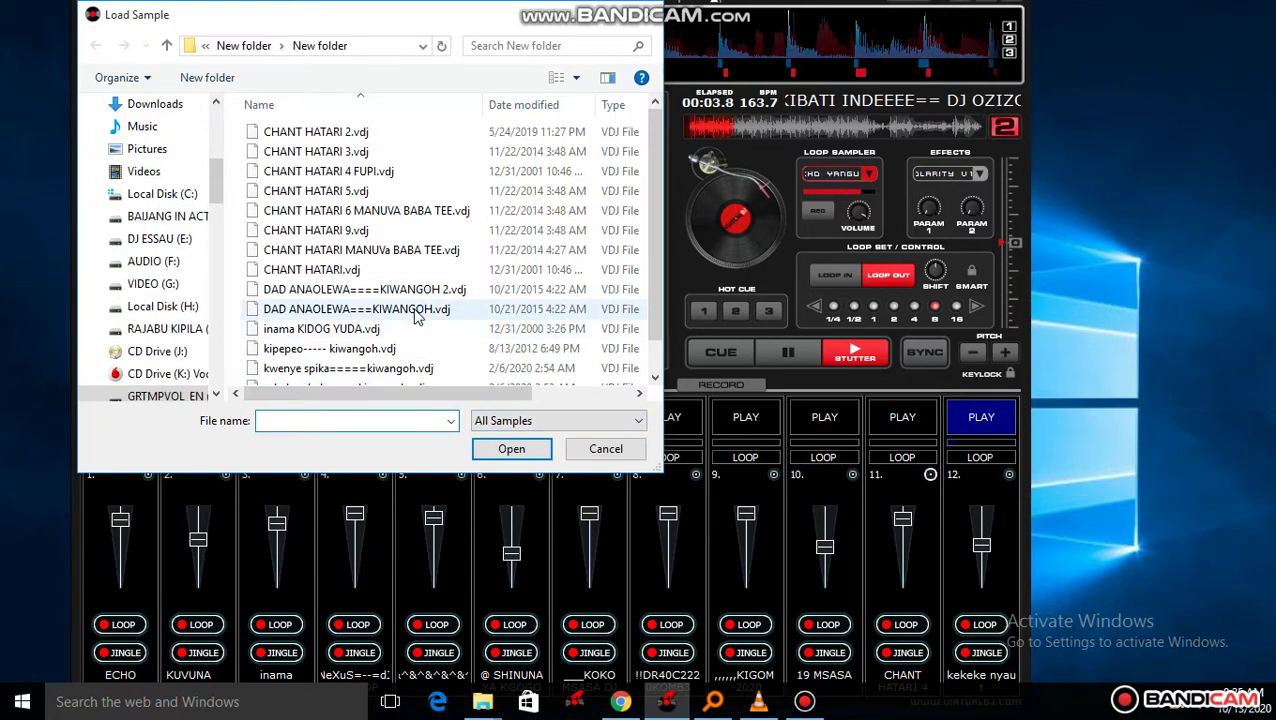
{"action": "left_click", "coordinate": [898, 560]}
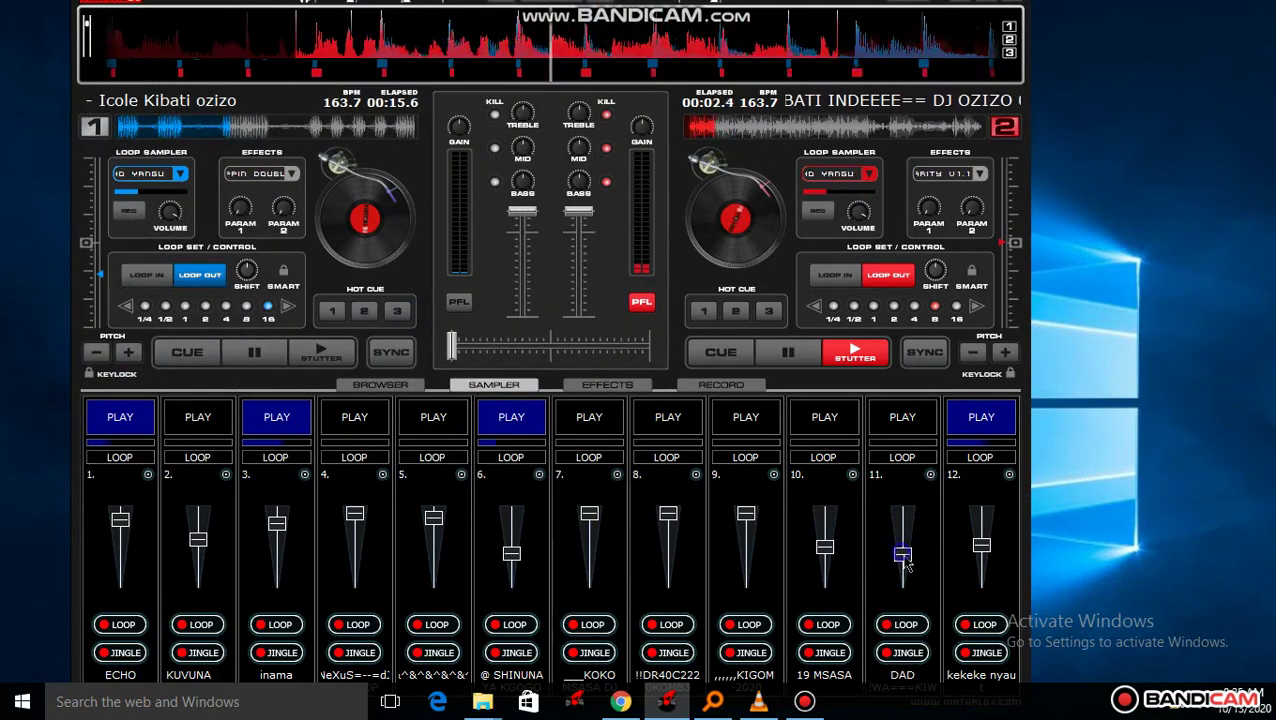
{"action": "left_click", "coordinate": [903, 420]}
{"action": "left_click_drag", "start_coordinate": [903, 553], "coordinate": [905, 536]}
Stop the samples in slots 3, 6 and 11, and start the slot 4 sample.
{"action": "left_click", "coordinate": [297, 420]}
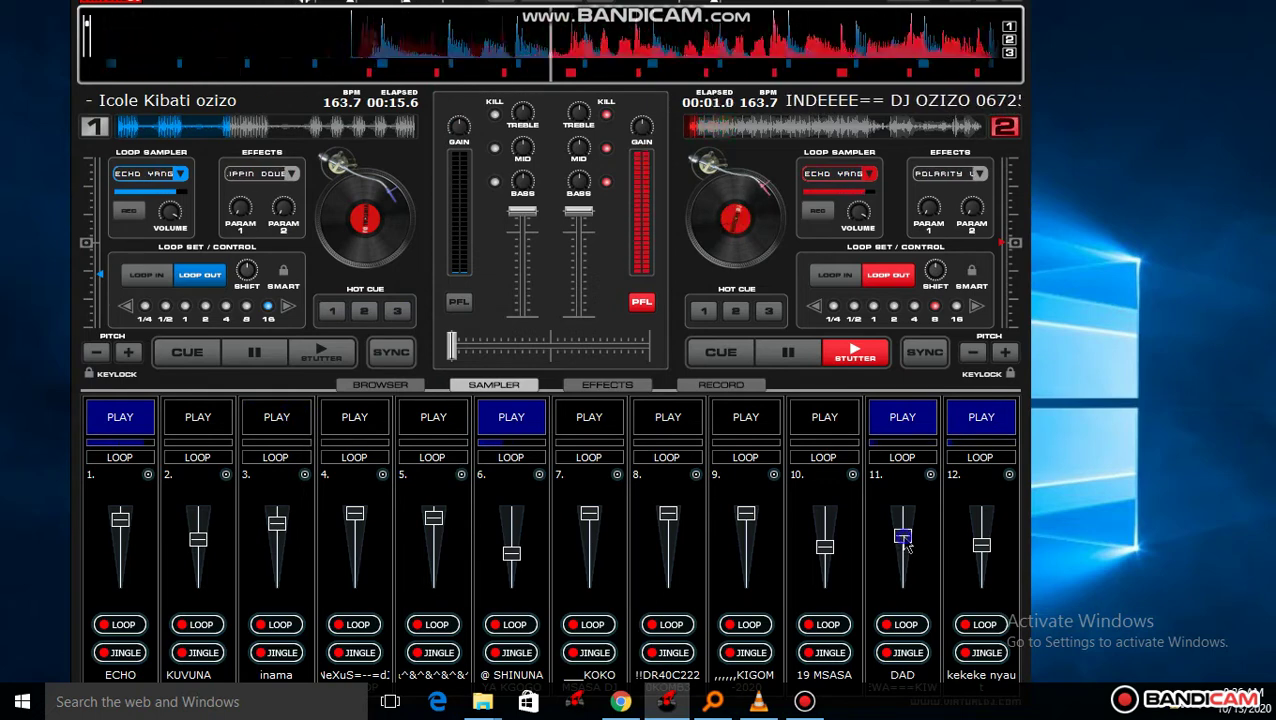
{"action": "left_click", "coordinate": [530, 427]}
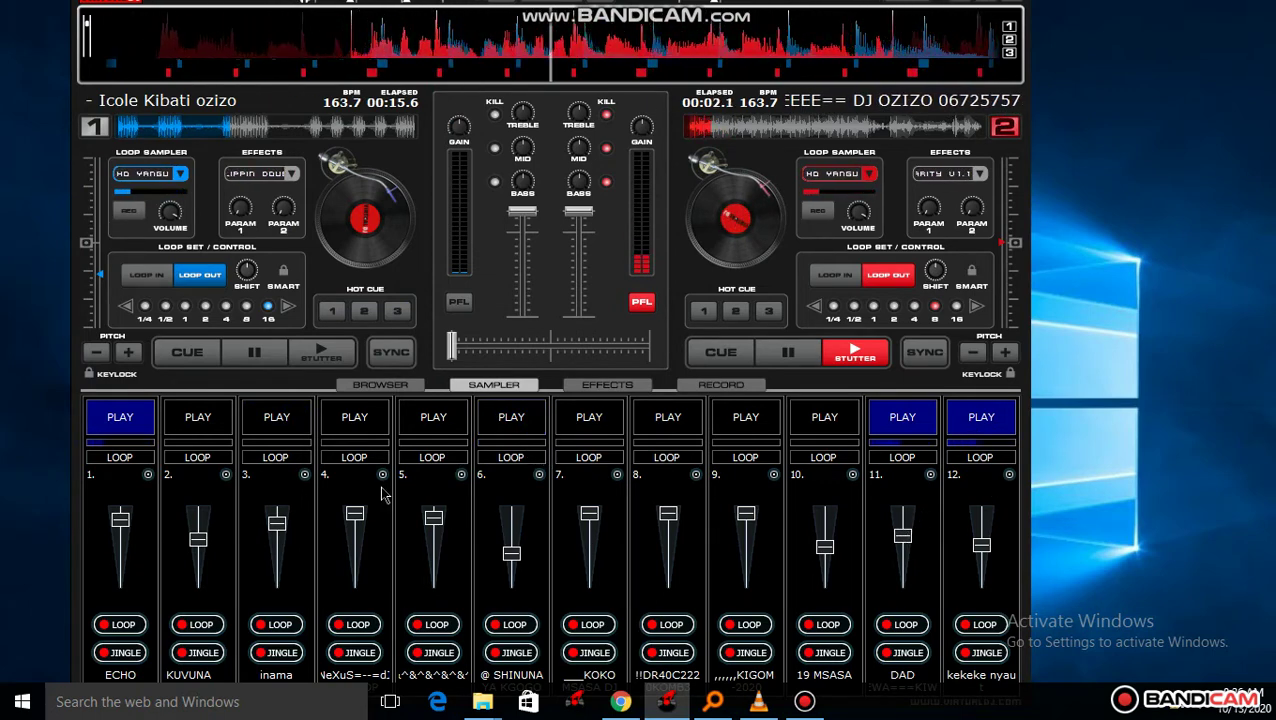
{"action": "left_click", "coordinate": [357, 419]}
{"action": "left_click", "coordinate": [909, 427]}
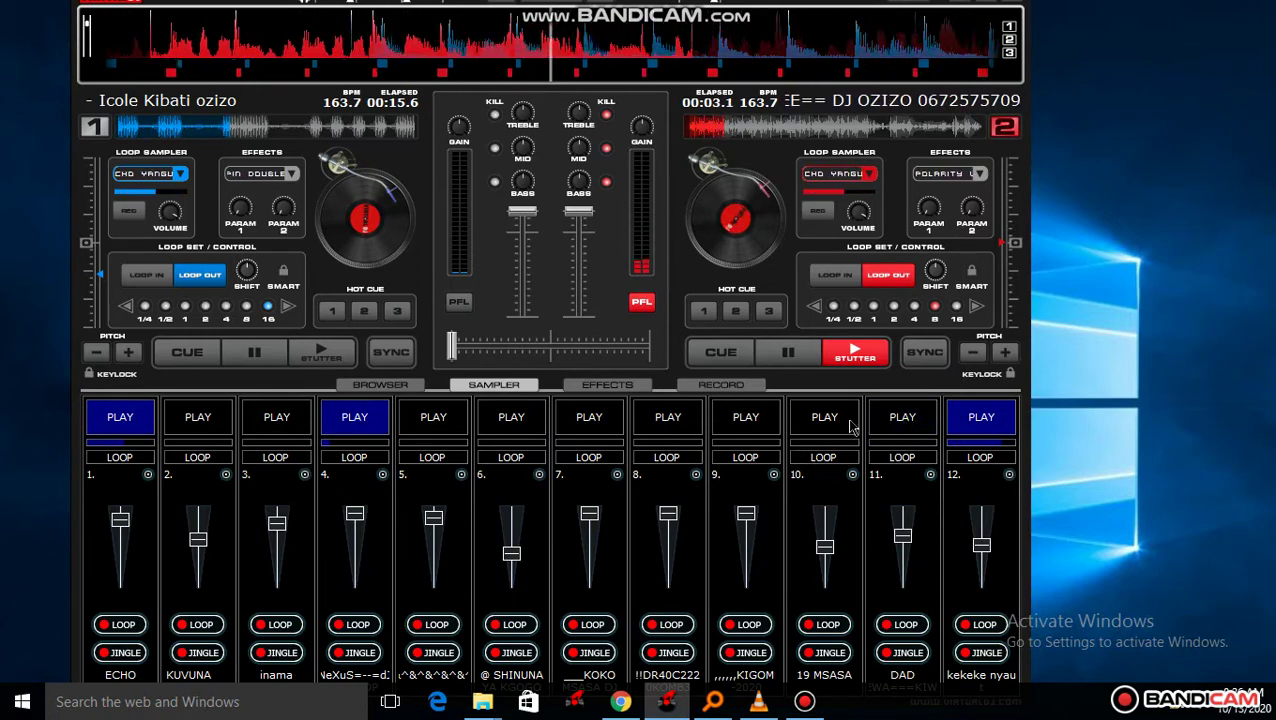
Play the slot 10 sample with its volume raised slightly, and replace it with the samples in slots 7 and 8.
{"action": "left_click", "coordinate": [832, 426]}
{"action": "left_click_drag", "start_coordinate": [826, 546], "coordinate": [826, 535]}
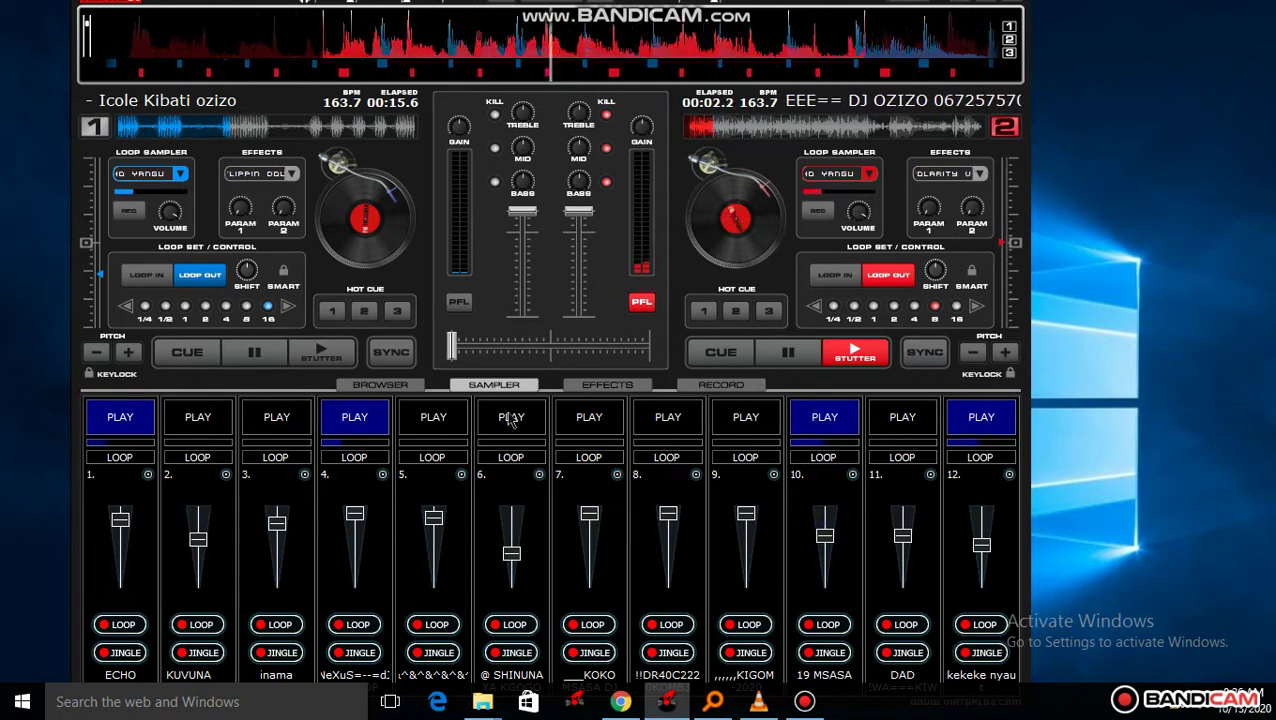
{"action": "left_click", "coordinate": [607, 420]}
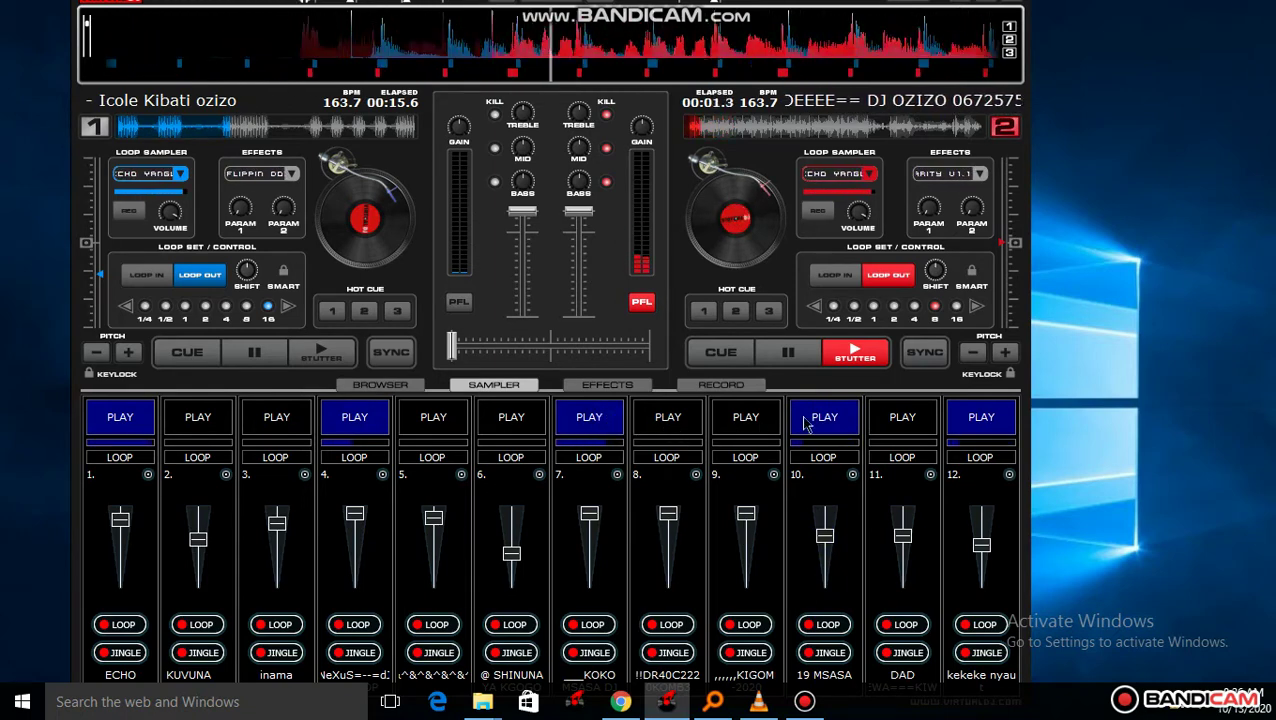
{"action": "left_click", "coordinate": [670, 424]}
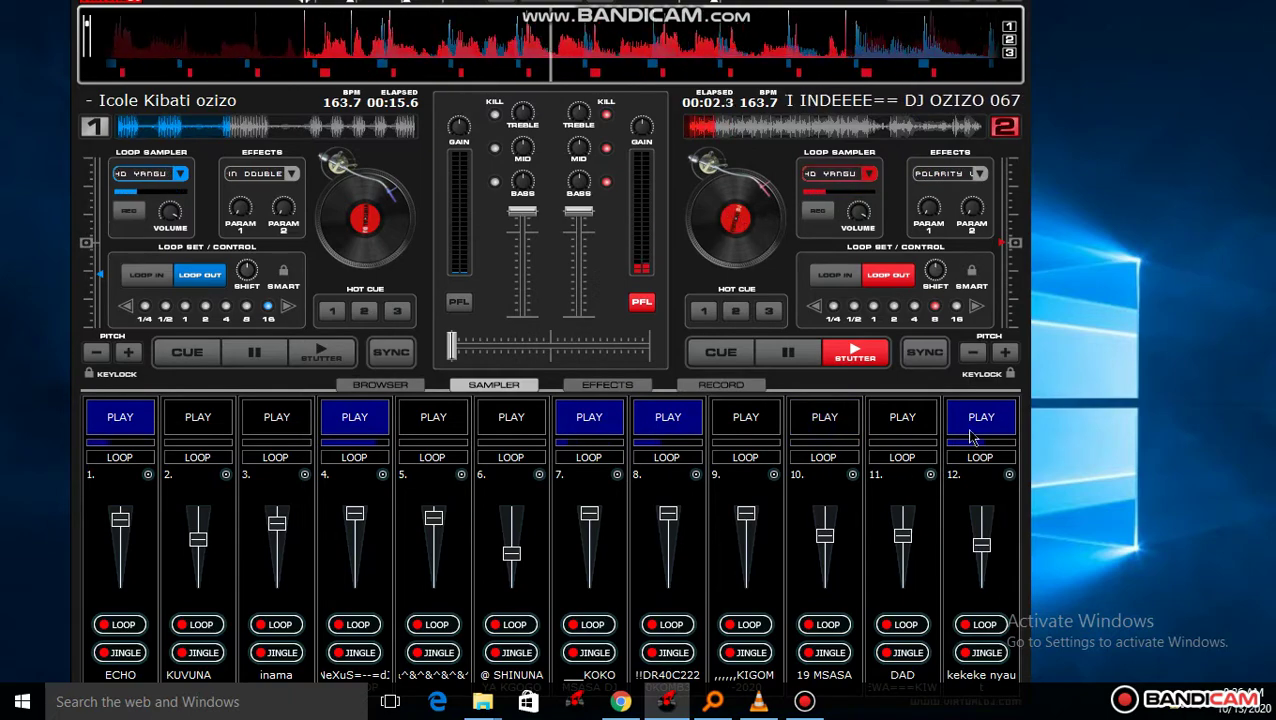
Load "WAELEKEZE DJ WFN.vdj" from the parent folder into sampler slot 11, start it near full volume, and stop slot 12.
{"action": "left_click", "coordinate": [929, 475]}
{"action": "left_click", "coordinate": [958, 486]}
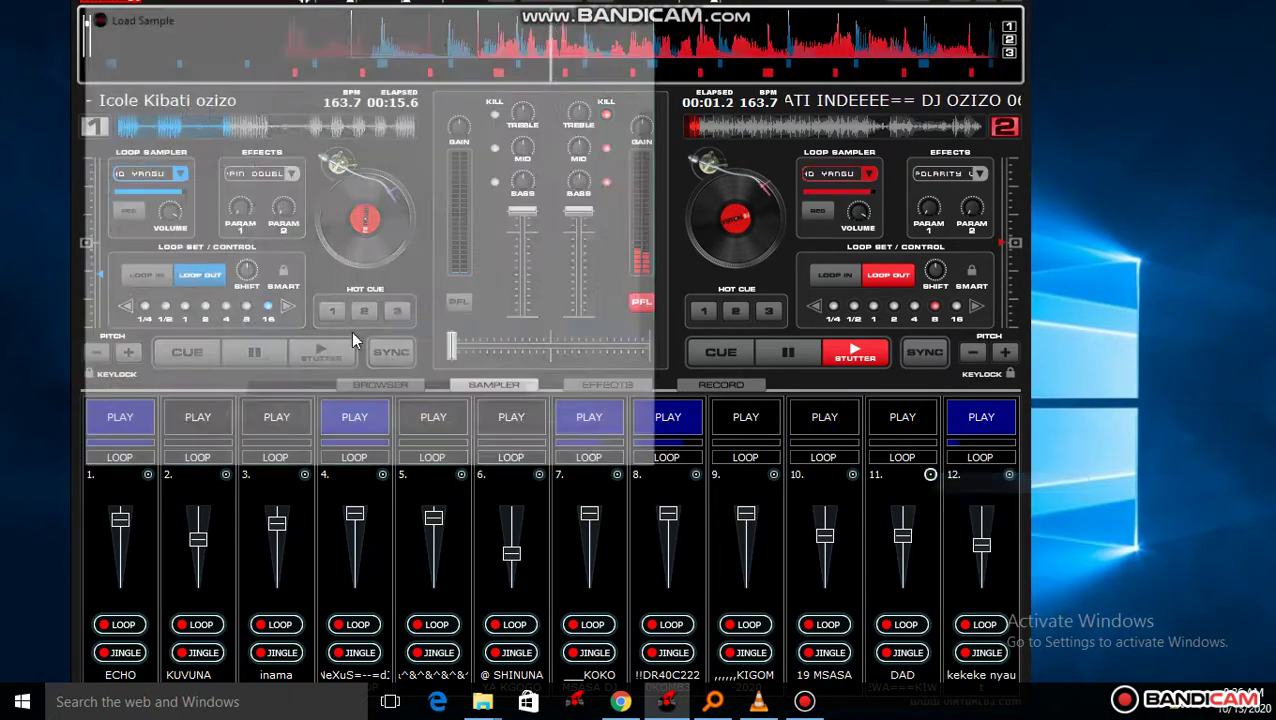
{"action": "left_click", "coordinate": [335, 330]}
{"action": "scroll", "coordinate": [337, 333], "scroll_direction": "down", "scroll_amount": 1}
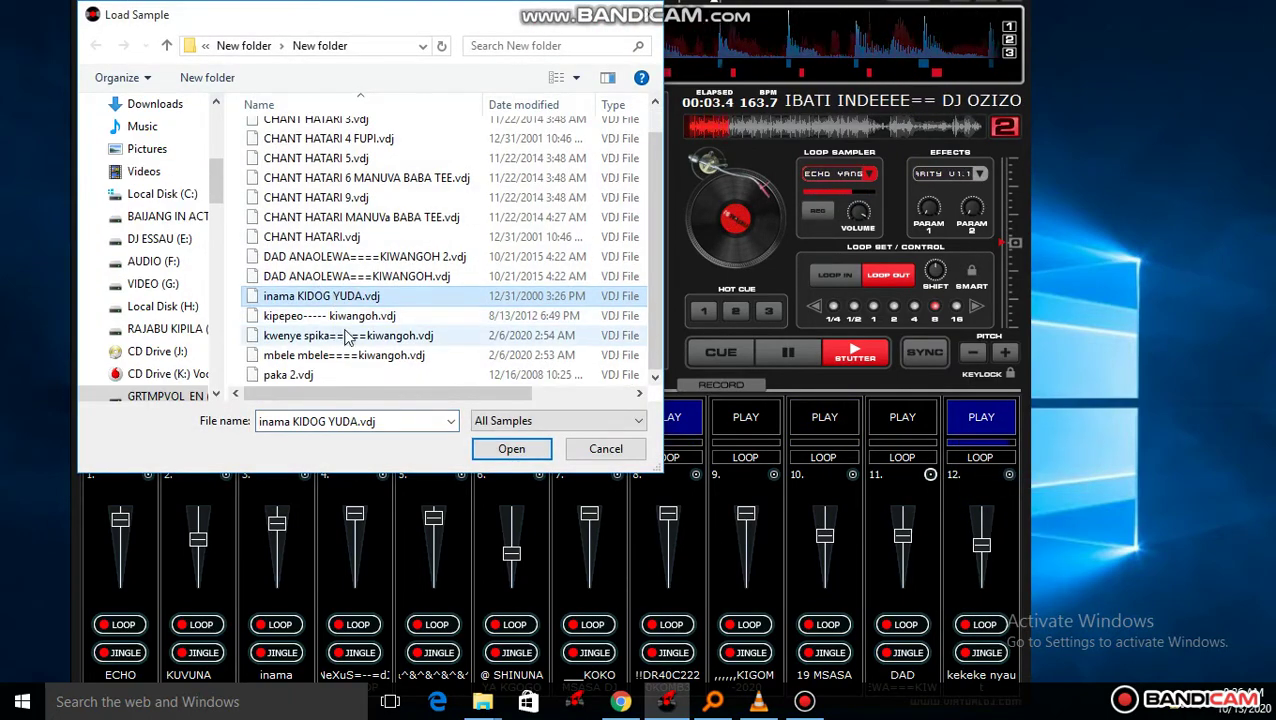
{"action": "left_click", "coordinate": [348, 338]}
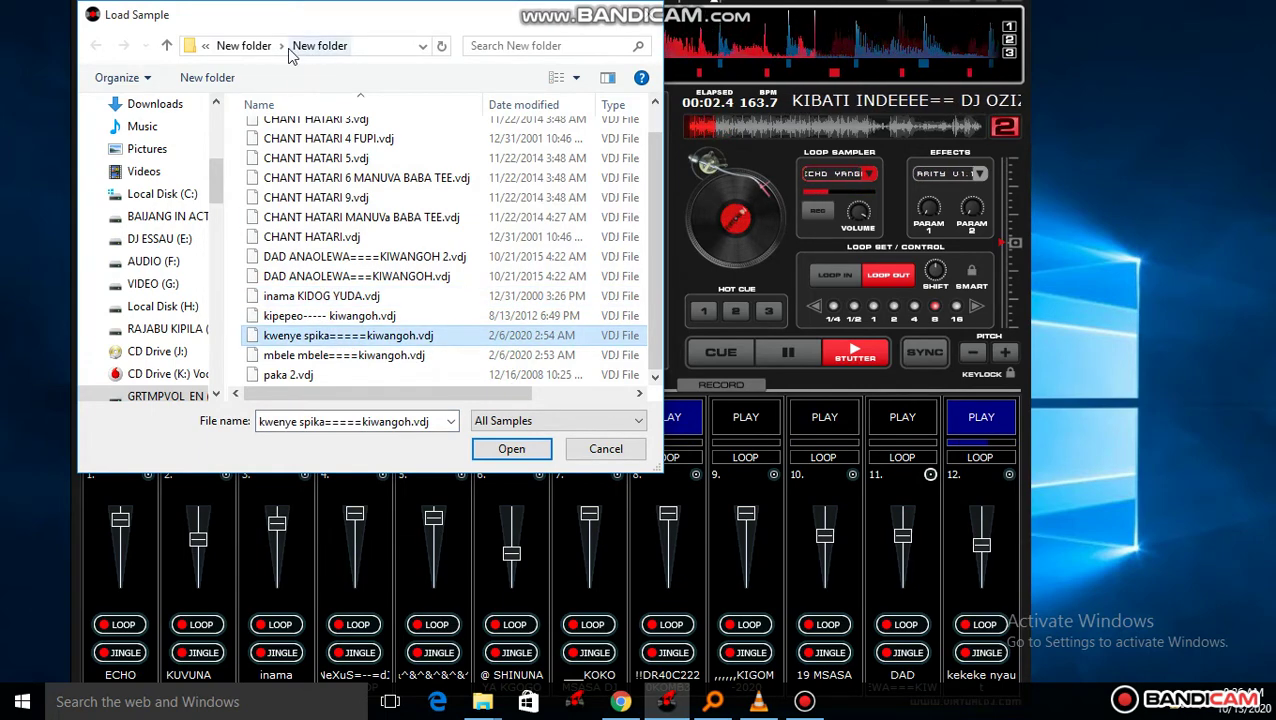
{"action": "left_click", "coordinate": [244, 46]}
{"action": "scroll", "coordinate": [368, 226], "scroll_direction": "down", "scroll_amount": 3}
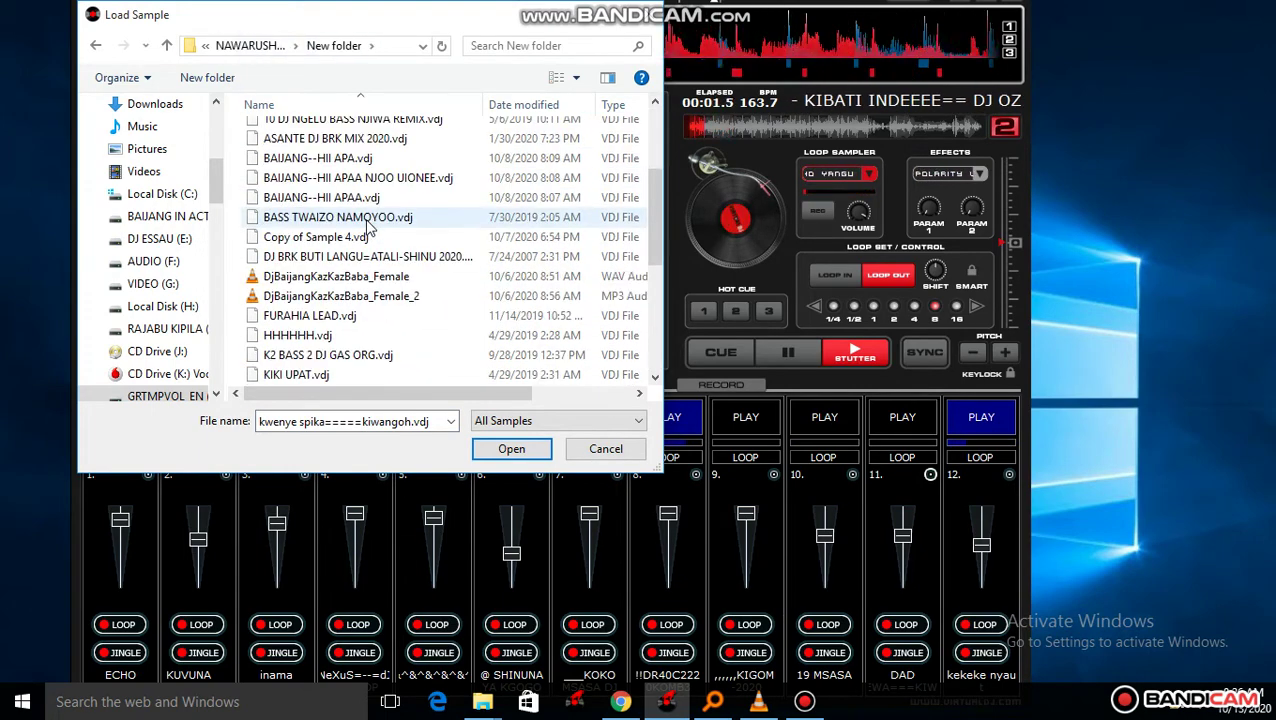
{"action": "scroll", "coordinate": [368, 260], "scroll_direction": "down", "scroll_amount": 3}
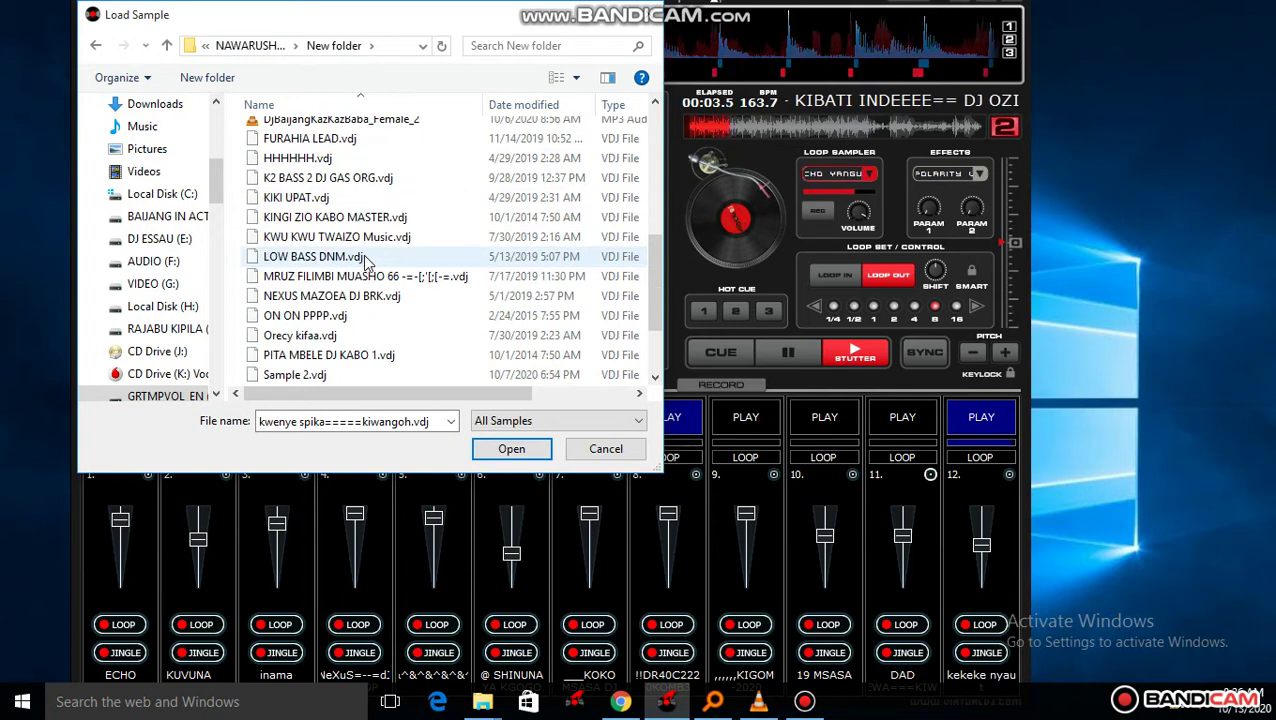
{"action": "scroll", "coordinate": [368, 241], "scroll_direction": "down", "scroll_amount": 2}
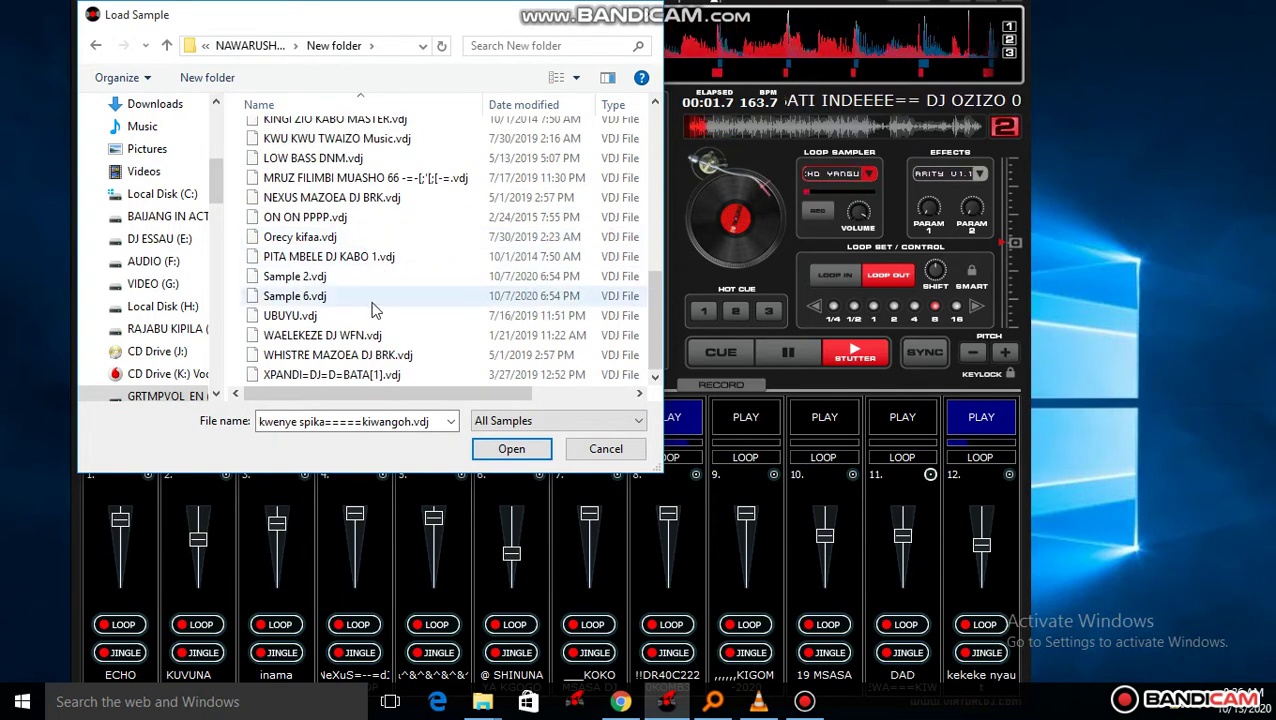
{"action": "double_click", "coordinate": [356, 335]}
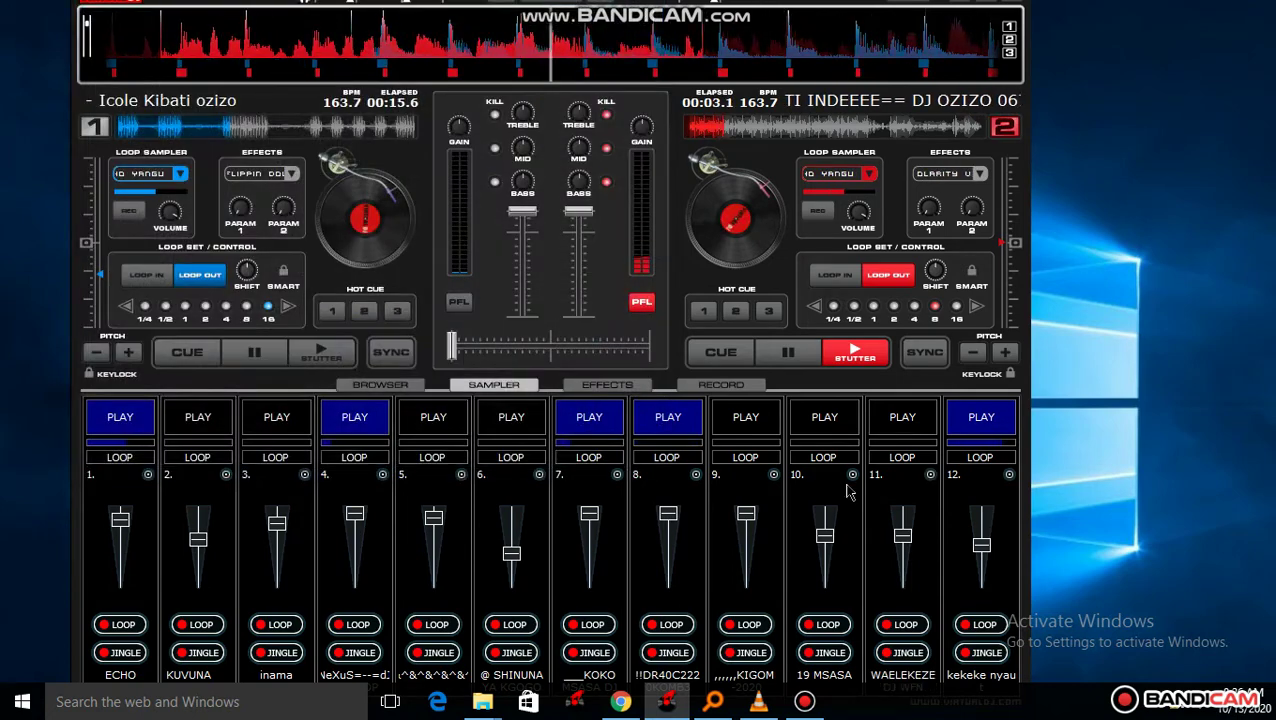
{"action": "left_click", "coordinate": [903, 422]}
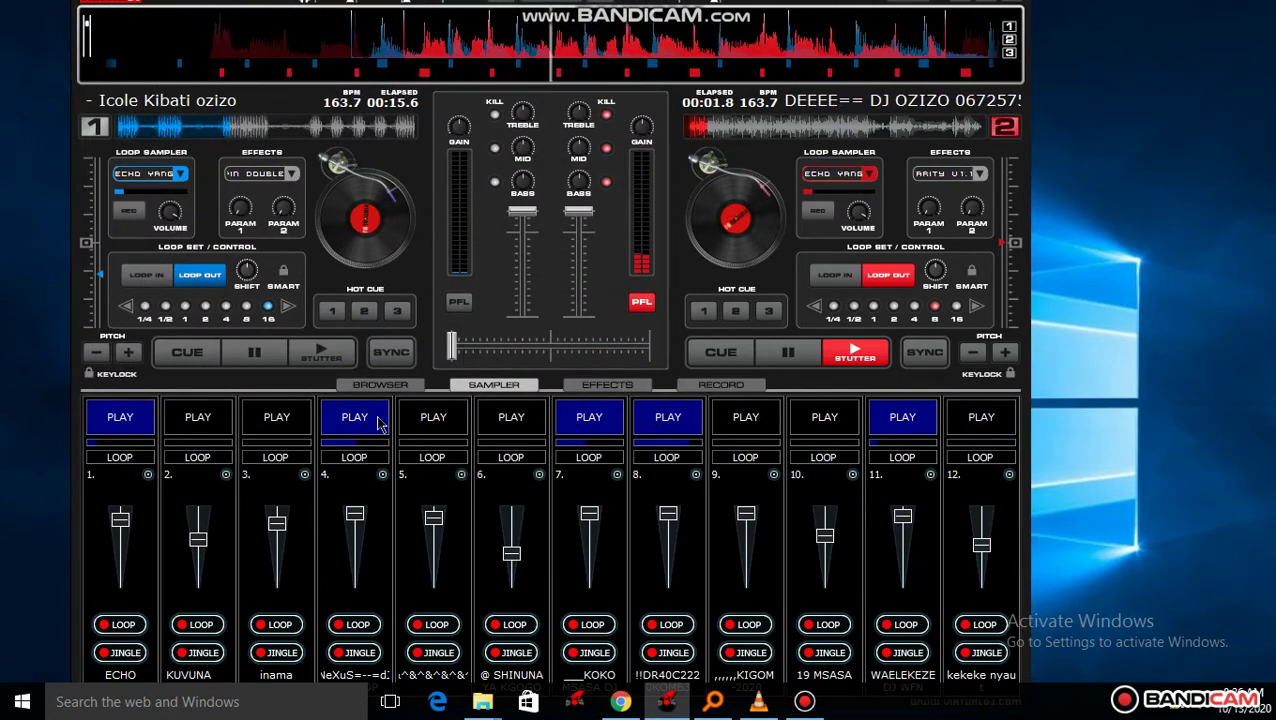
Swap the samples in slots 8 and 4 for the KUVUNA sample in slot 2, and raise slot 2's volume.
{"action": "left_click", "coordinate": [672, 424]}
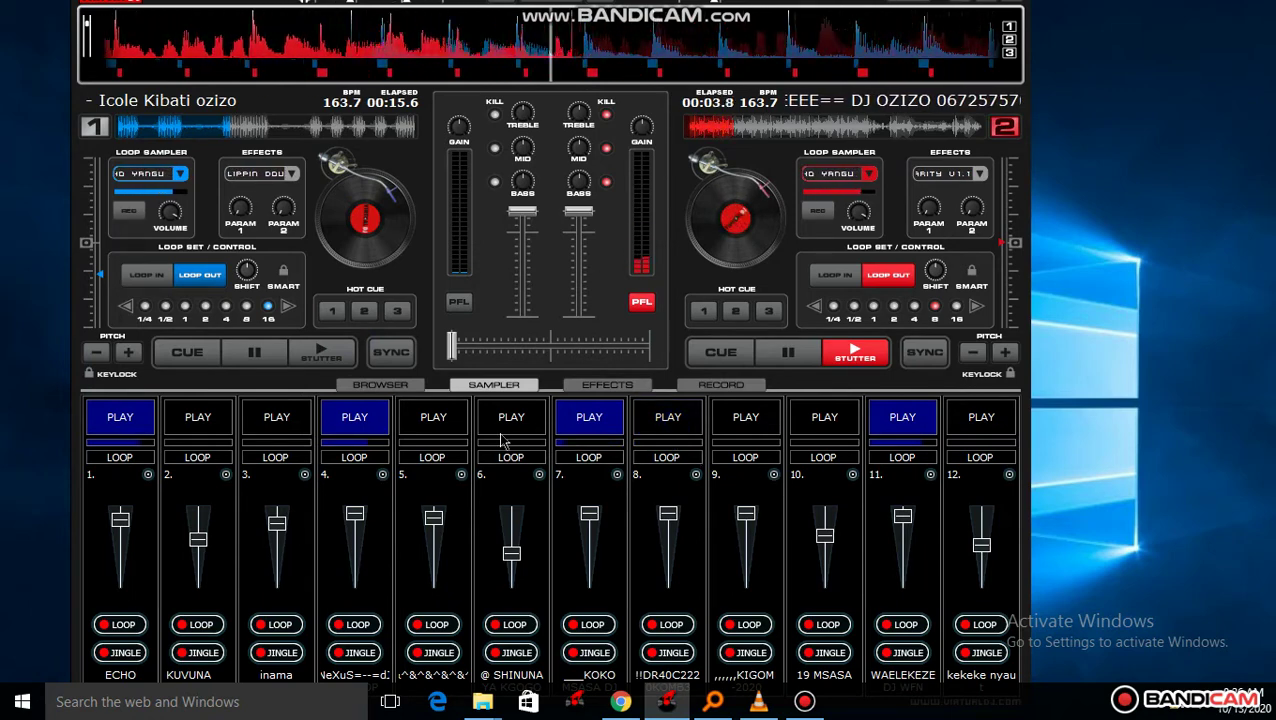
{"action": "left_click", "coordinate": [379, 428]}
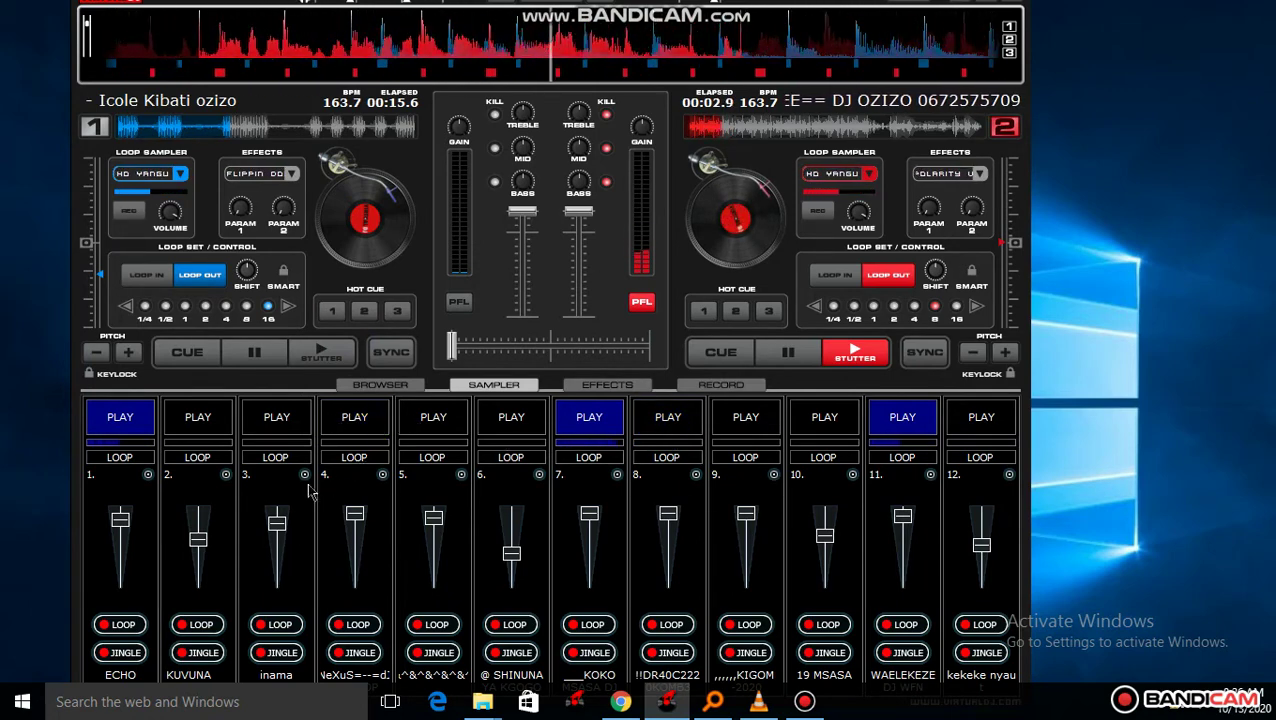
{"action": "left_click", "coordinate": [199, 420]}
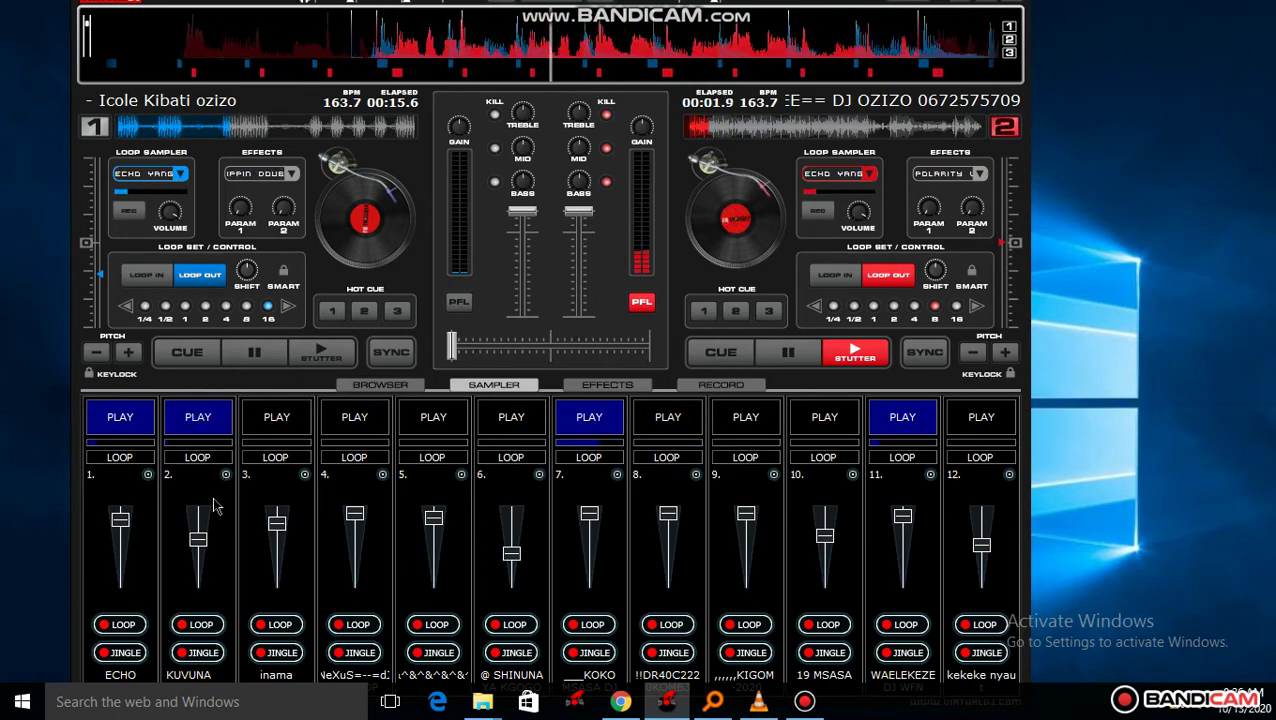
{"action": "scroll", "coordinate": [213, 505], "scroll_direction": "up", "scroll_amount": 2}
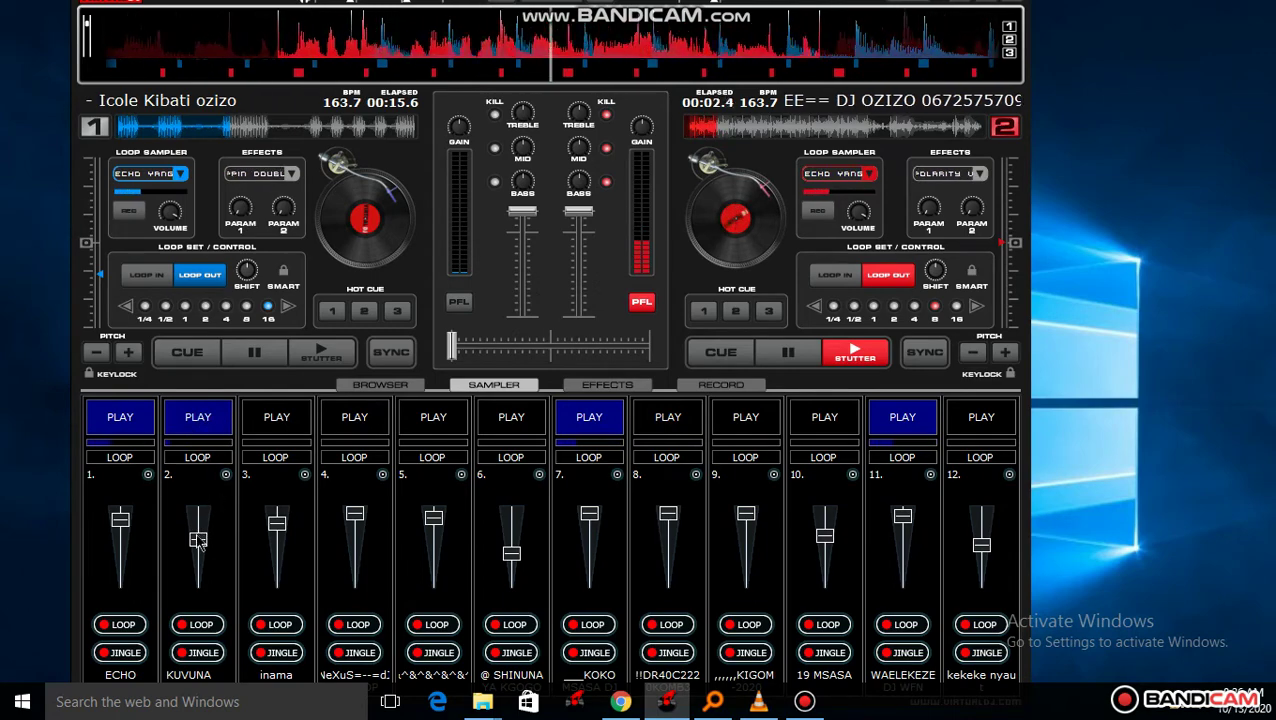
Open the sample loading dialog for sampler slot 3 and look through the folders on the I: drive.
{"action": "left_click", "coordinate": [304, 474]}
{"action": "left_click", "coordinate": [330, 483]}
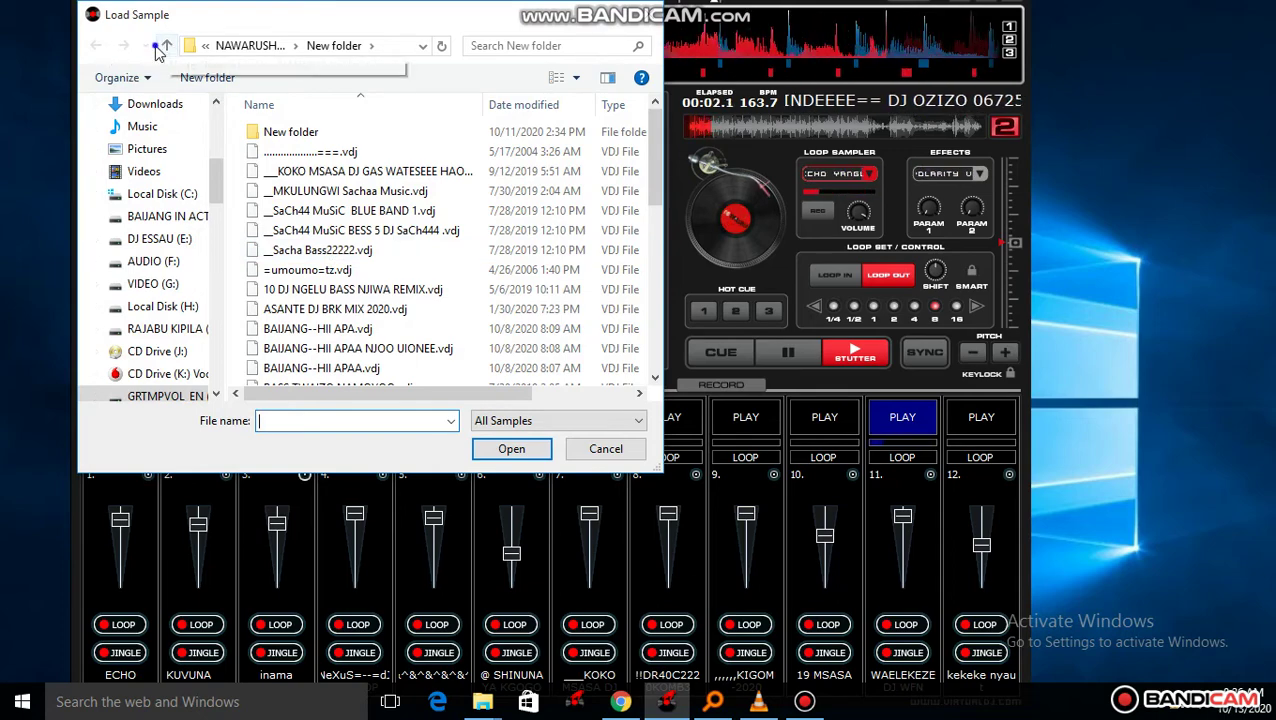
{"action": "left_click", "coordinate": [168, 47]}
{"action": "left_click", "coordinate": [168, 47]}
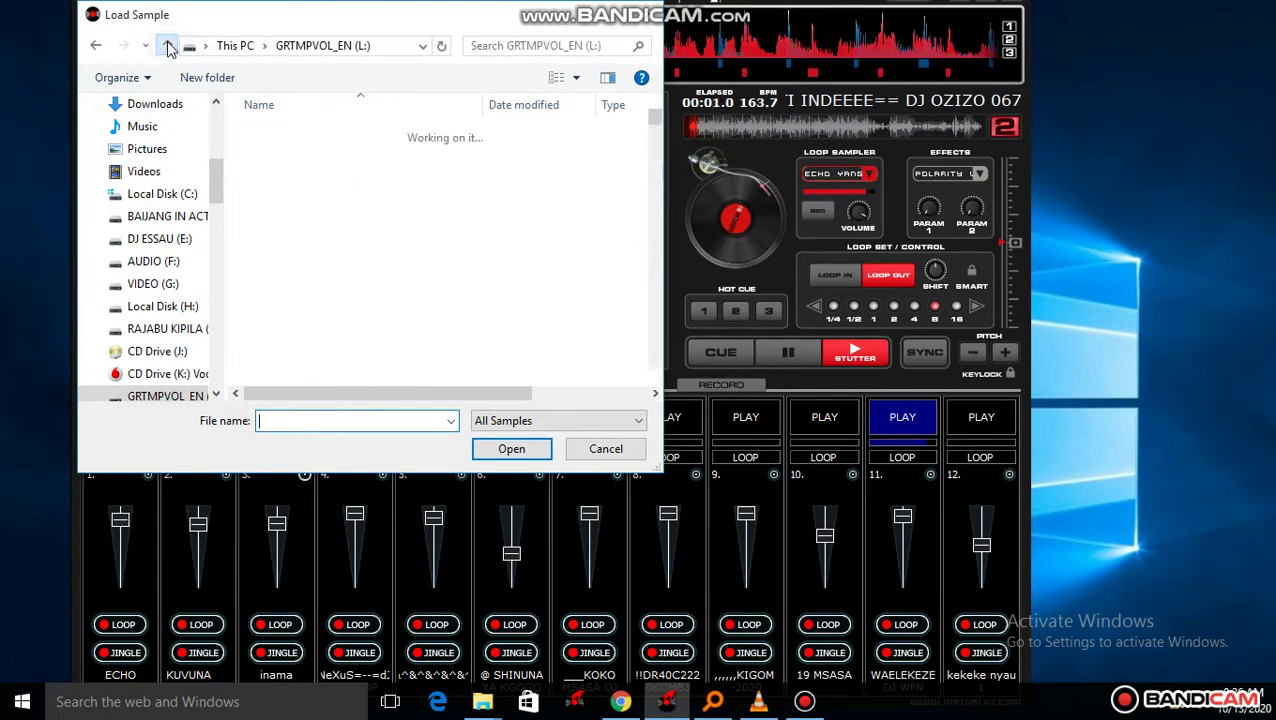
{"action": "left_click", "coordinate": [168, 47]}
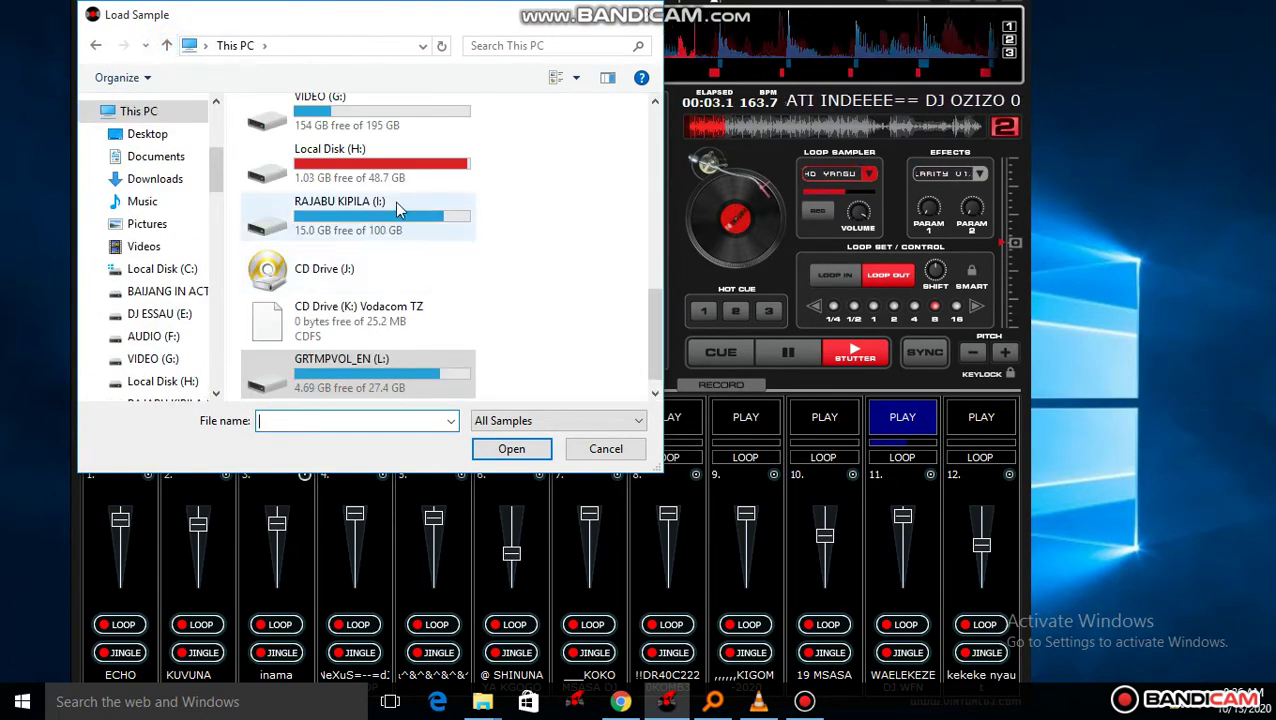
{"action": "scroll", "coordinate": [400, 225], "scroll_direction": "down", "scroll_amount": 5}
{"action": "double_click", "coordinate": [370, 303]}
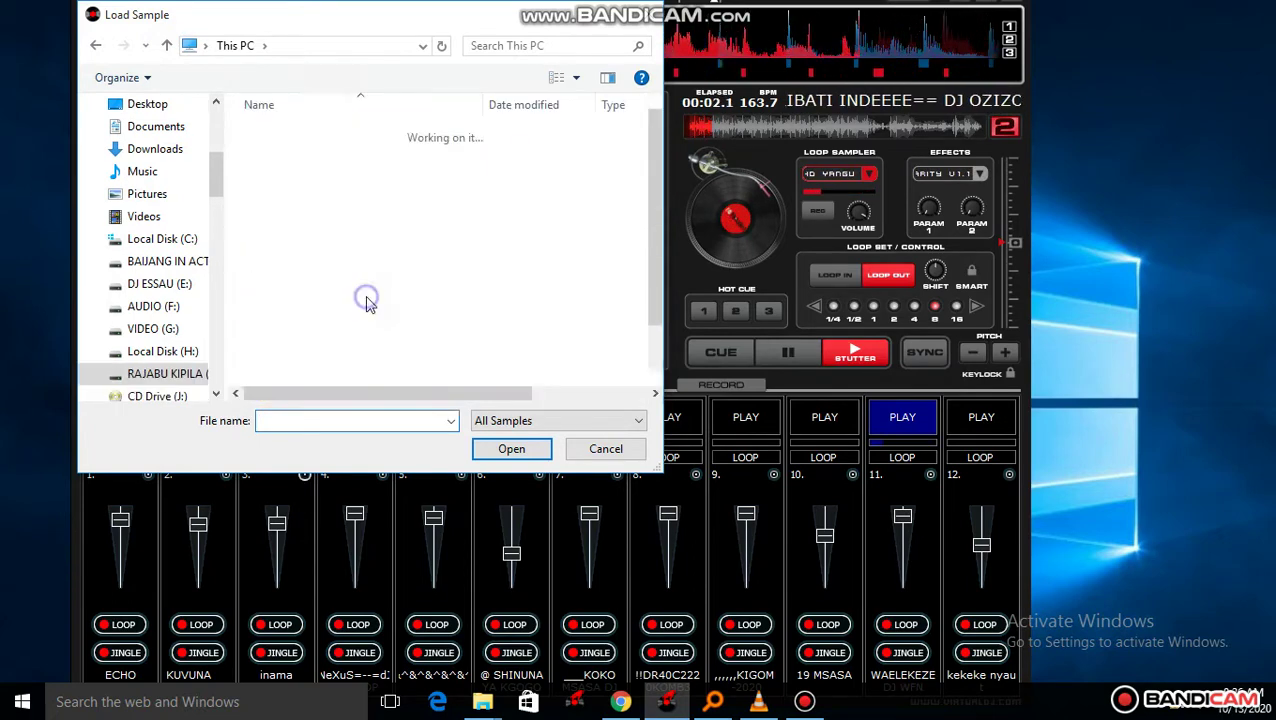
{"action": "scroll", "coordinate": [370, 245], "scroll_direction": "up", "scroll_amount": 1}
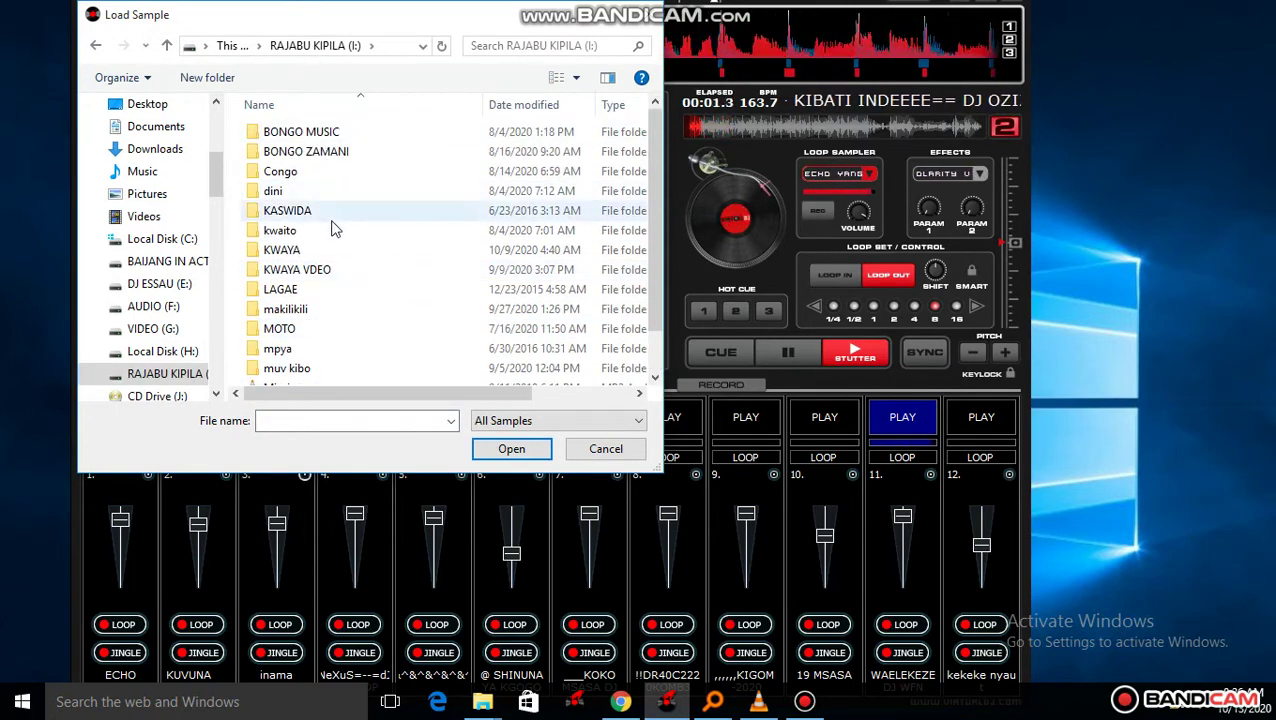
{"action": "scroll", "coordinate": [336, 228], "scroll_direction": "down", "scroll_amount": 1}
{"action": "scroll", "coordinate": [336, 228], "scroll_direction": "up", "scroll_amount": 1}
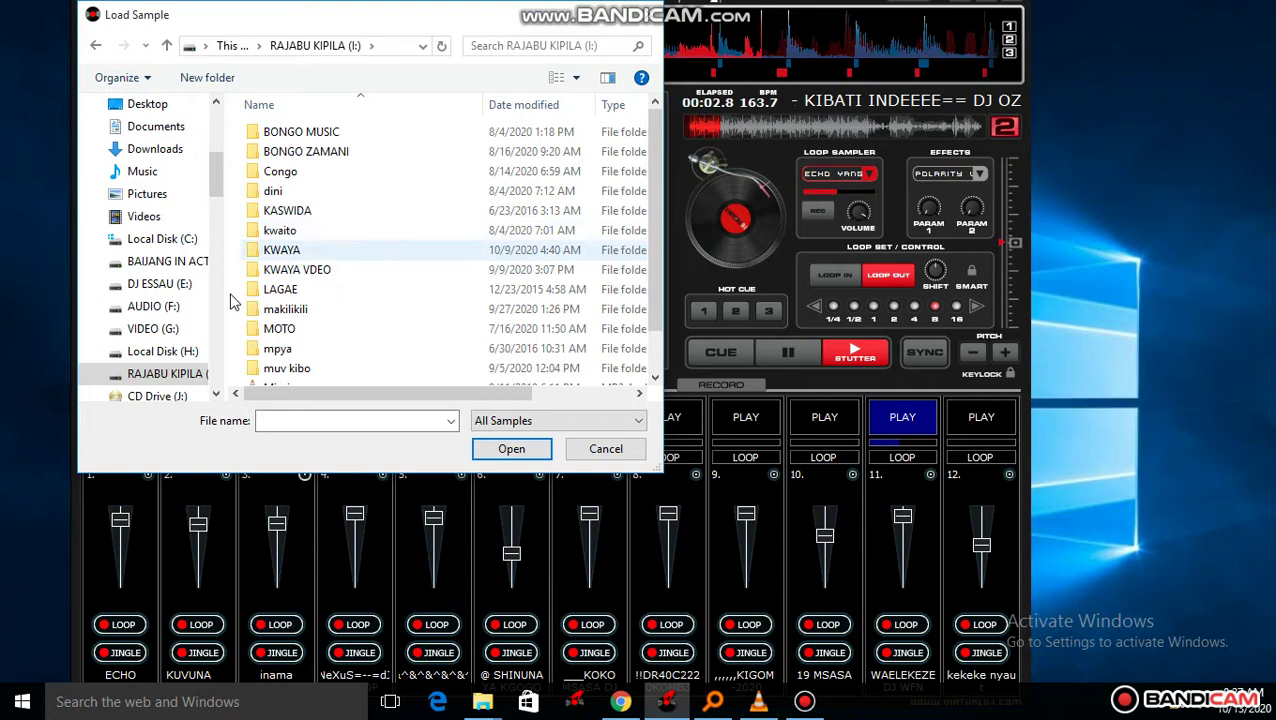
Browse from VIDEO (G:) through EDDU, "PALA midundo", "NOMA SANAA" and the nested "acha ```nazo '' kabisa" folders to ".aux".
{"action": "left_click", "coordinate": [145, 328]}
{"action": "double_click", "coordinate": [280, 151]}
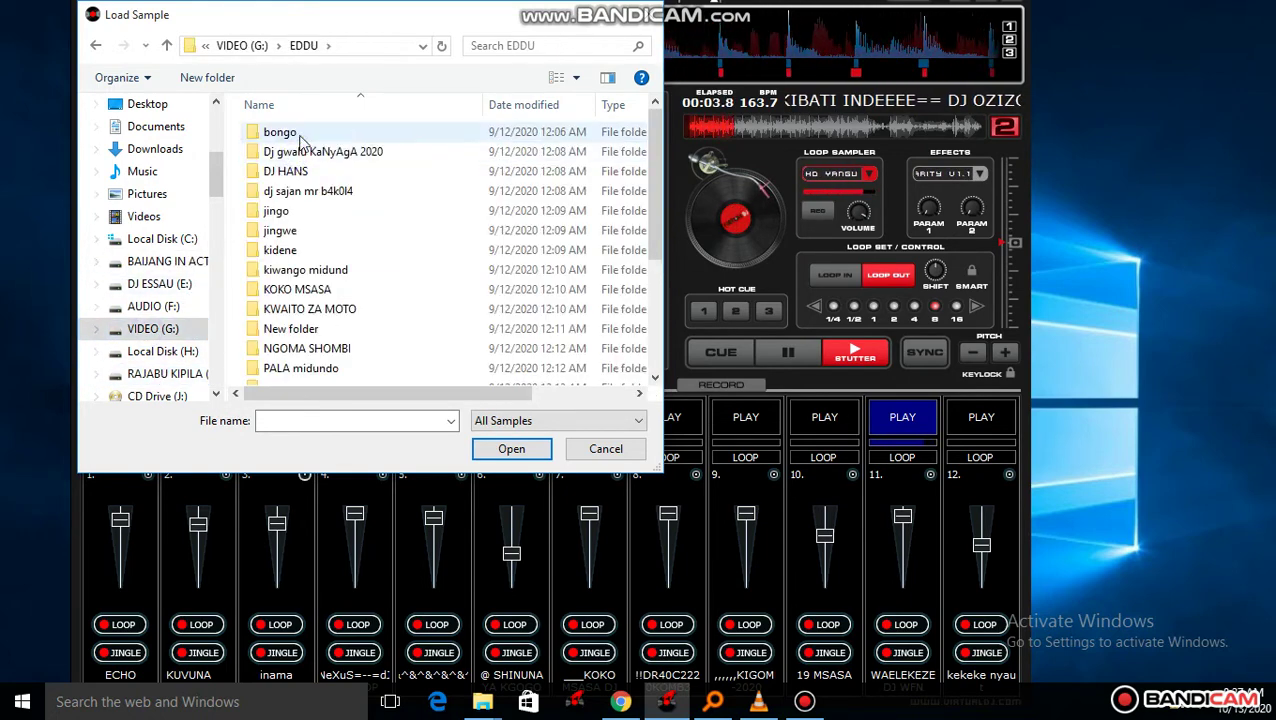
{"action": "scroll", "coordinate": [312, 222], "scroll_direction": "down", "scroll_amount": 3}
{"action": "double_click", "coordinate": [310, 197]}
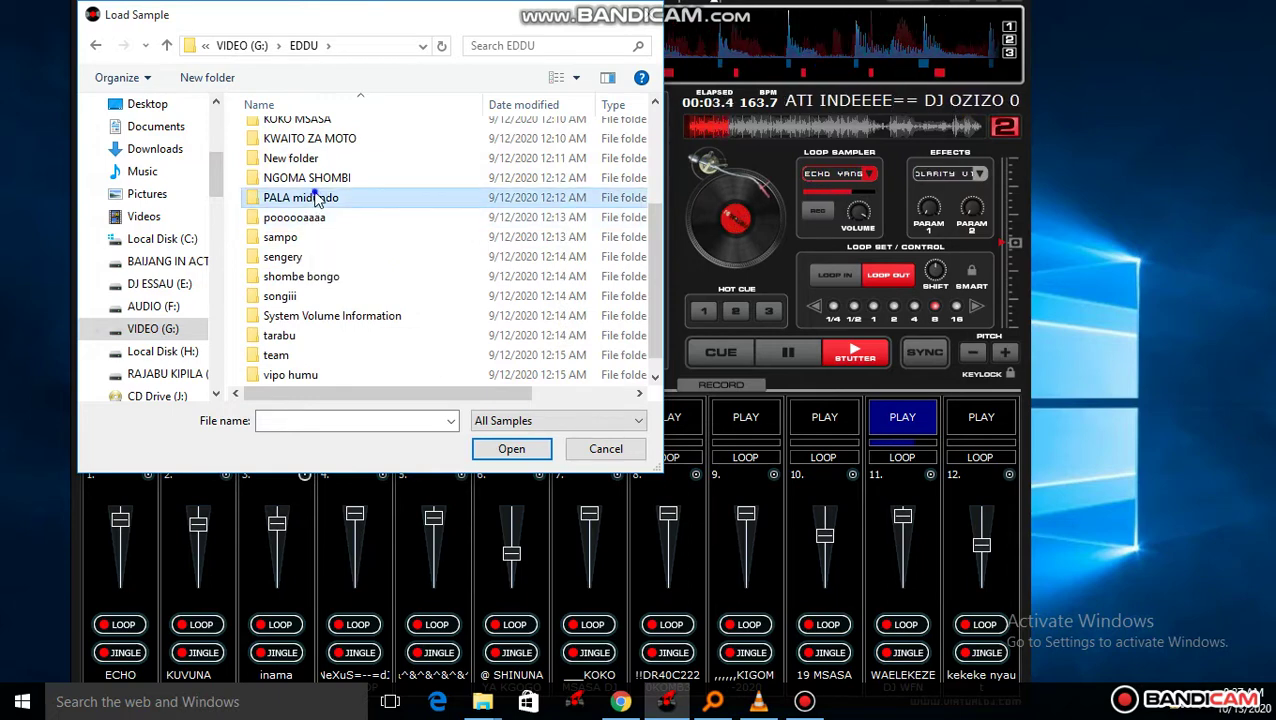
{"action": "double_click", "coordinate": [309, 133]}
{"action": "double_click", "coordinate": [308, 135]}
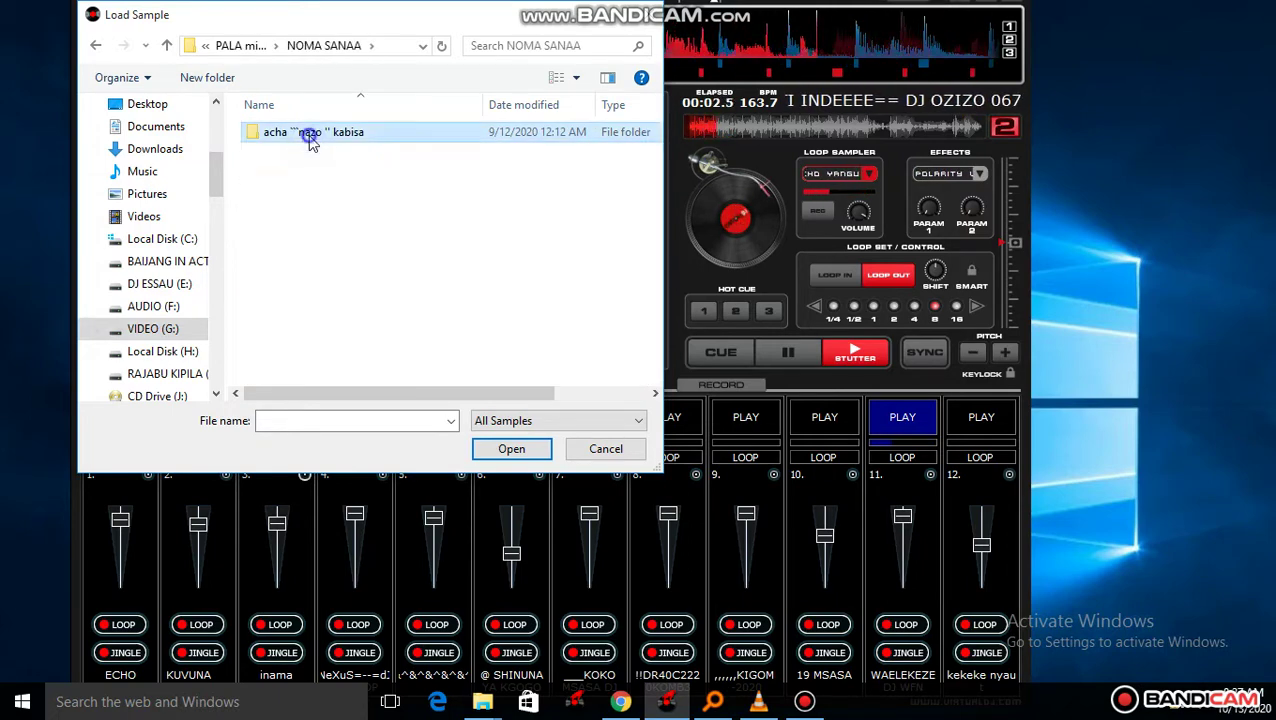
{"action": "double_click", "coordinate": [309, 137]}
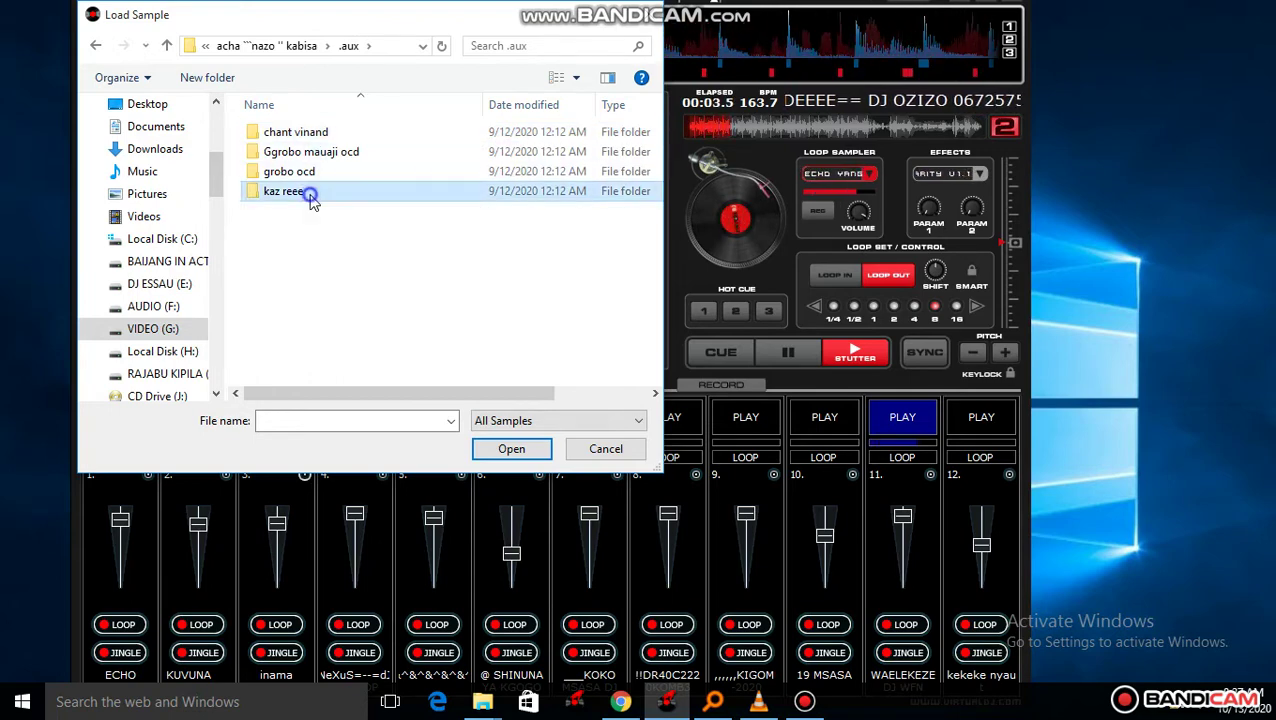
{"action": "double_click", "coordinate": [311, 193]}
{"action": "double_click", "coordinate": [305, 134]}
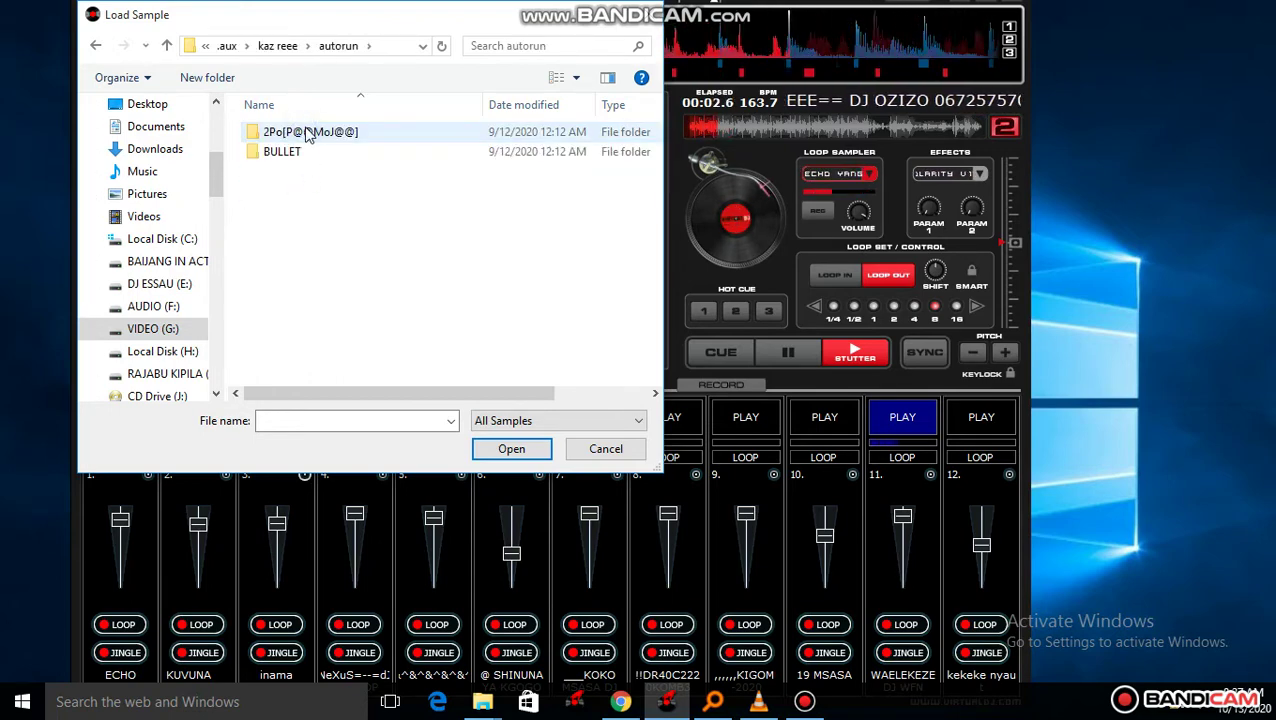
{"action": "double_click", "coordinate": [304, 133]}
{"action": "scroll", "coordinate": [330, 216], "scroll_direction": "down", "scroll_amount": 2}
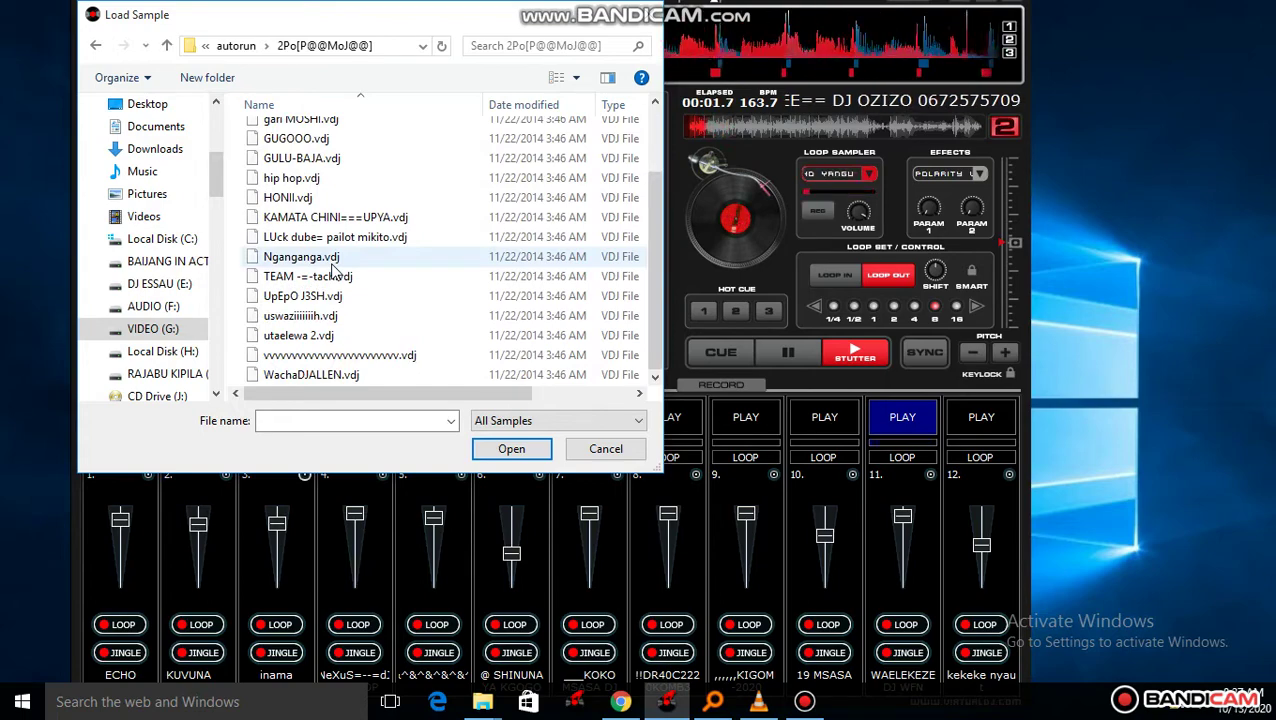
{"action": "double_click", "coordinate": [298, 197]}
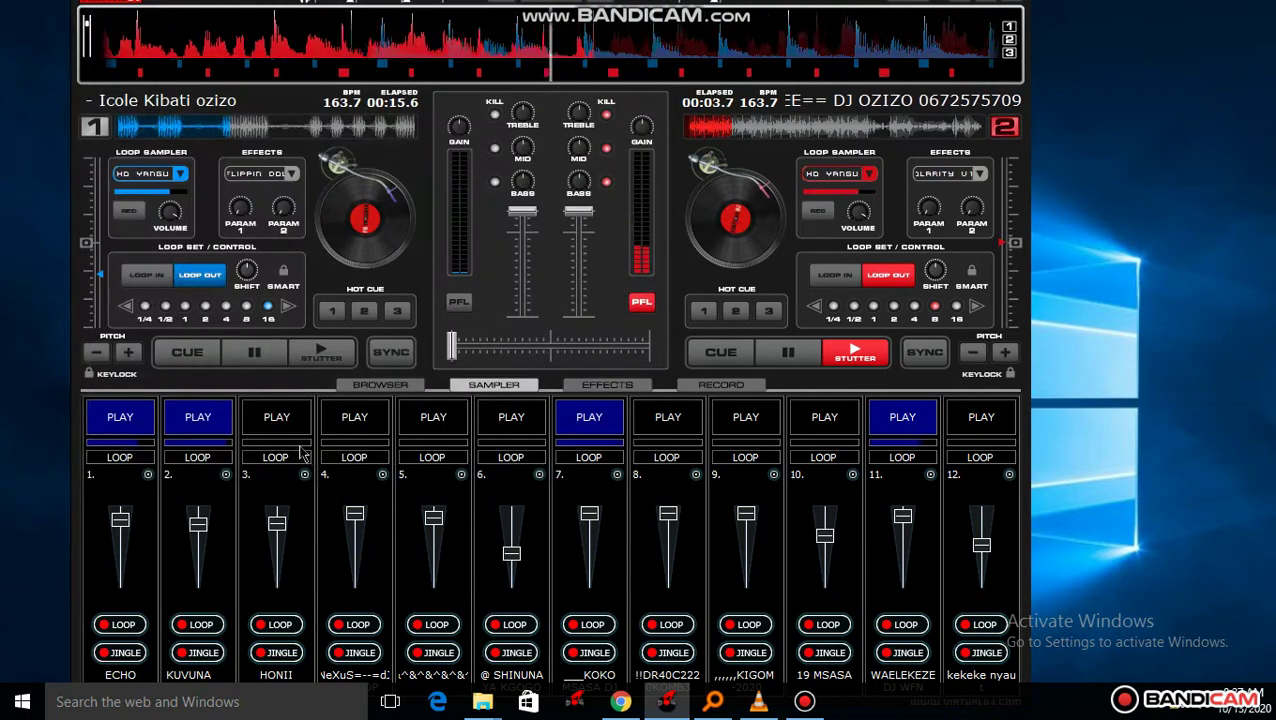
{"action": "left_click", "coordinate": [277, 420]}
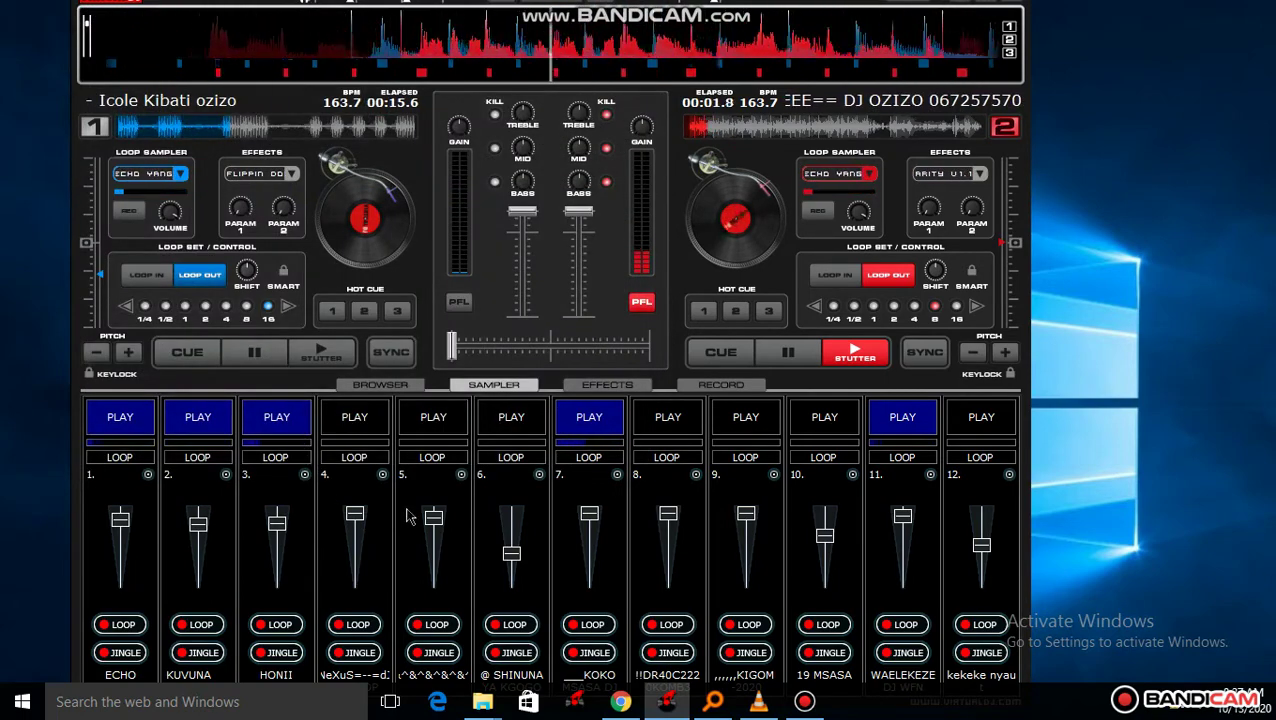
Stop the samples in slots 2 and 11, and raise slot 3's volume to near full.
{"action": "left_click", "coordinate": [225, 430]}
{"action": "left_click_drag", "start_coordinate": [277, 523], "coordinate": [277, 515]}
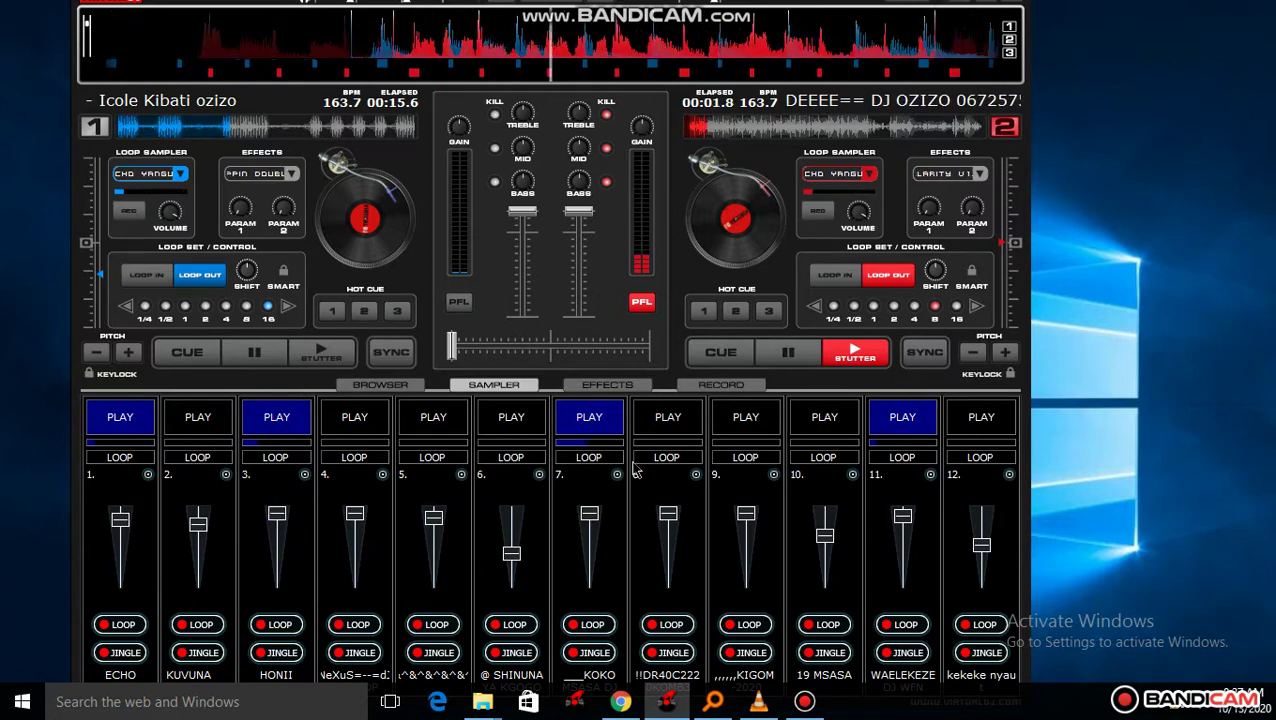
{"action": "left_click", "coordinate": [913, 432]}
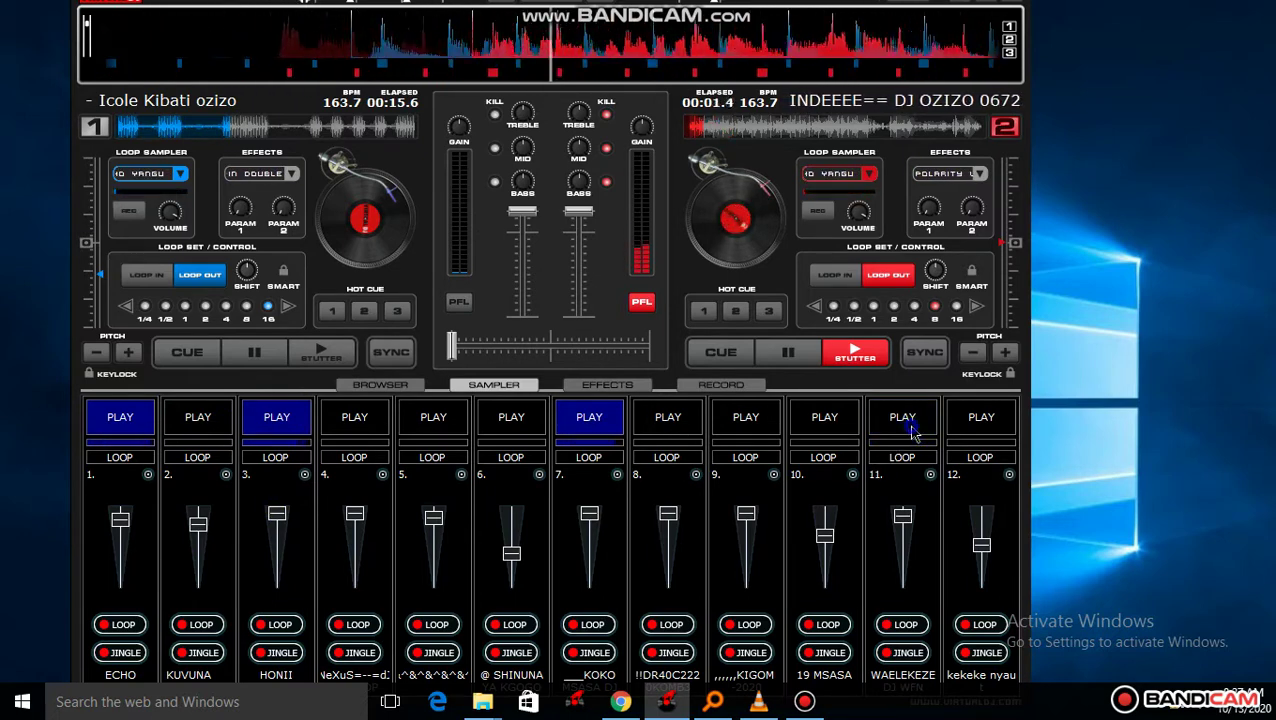
{"action": "left_click", "coordinate": [1008, 476]}
{"action": "left_click", "coordinate": [1040, 493]}
{"action": "scroll", "coordinate": [338, 296], "scroll_direction": "down", "scroll_amount": 2}
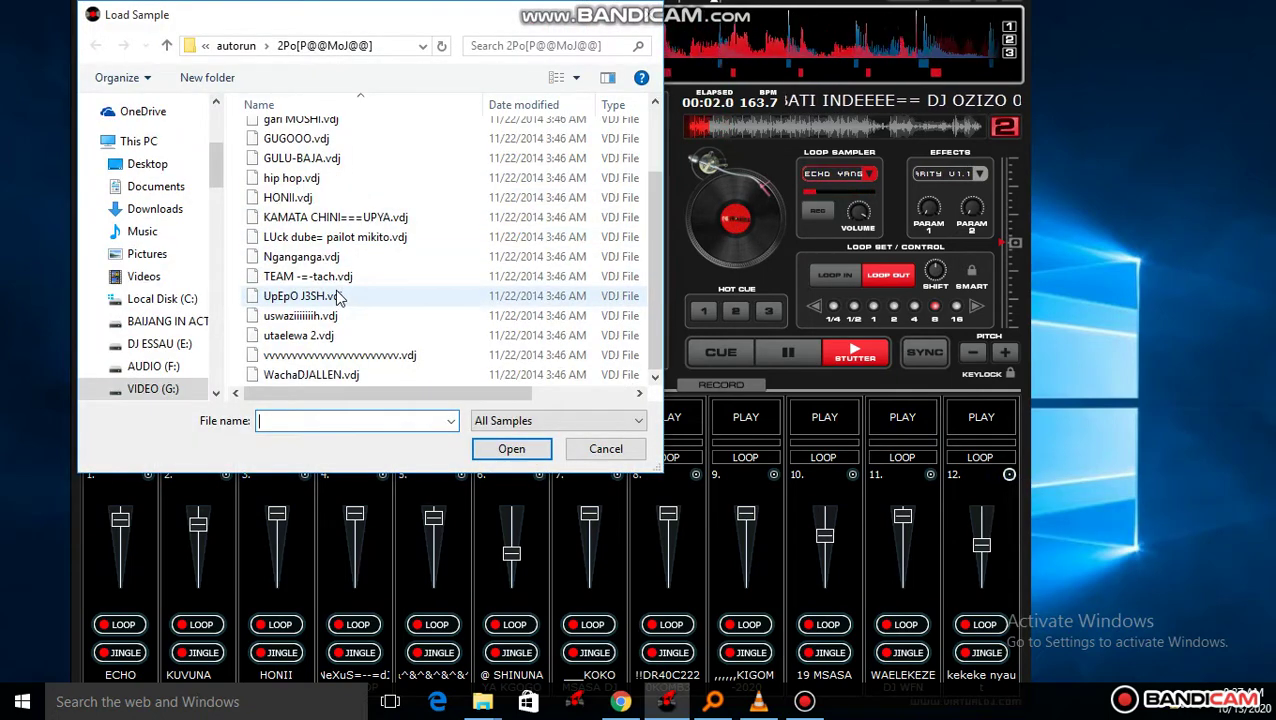
{"action": "double_click", "coordinate": [338, 358]}
{"action": "left_click", "coordinate": [978, 425]}
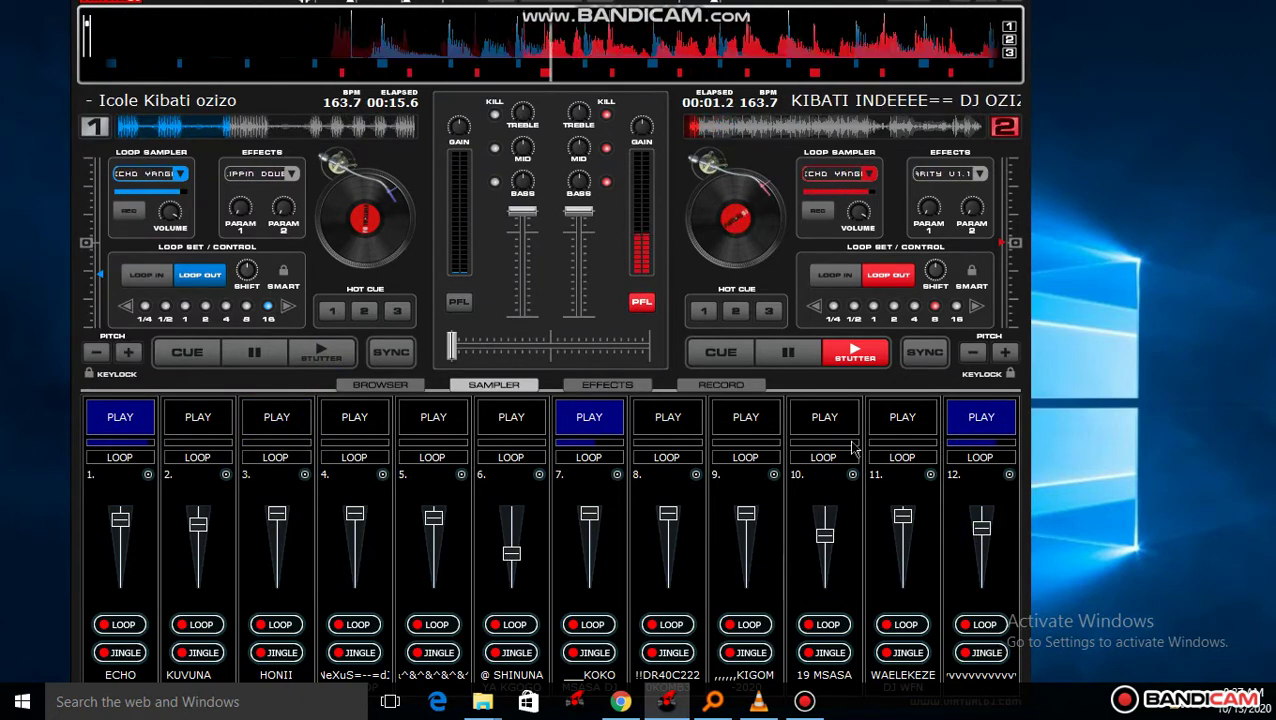
Load the ZUNA DJ sample from the "chant vinand" folder inside ".aux" into sampler slot 3 and start playing it.
{"action": "left_click", "coordinate": [304, 475]}
{"action": "left_click", "coordinate": [322, 489]}
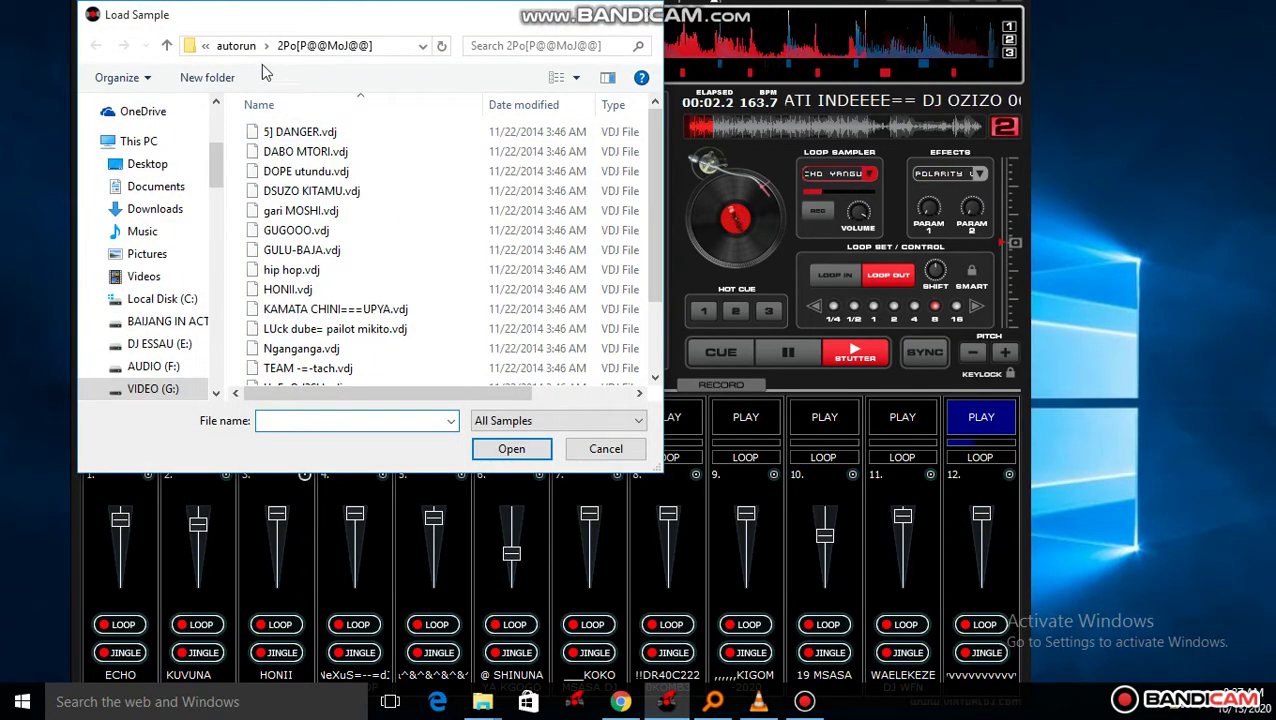
{"action": "left_click", "coordinate": [254, 54]}
{"action": "left_click", "coordinate": [250, 52]}
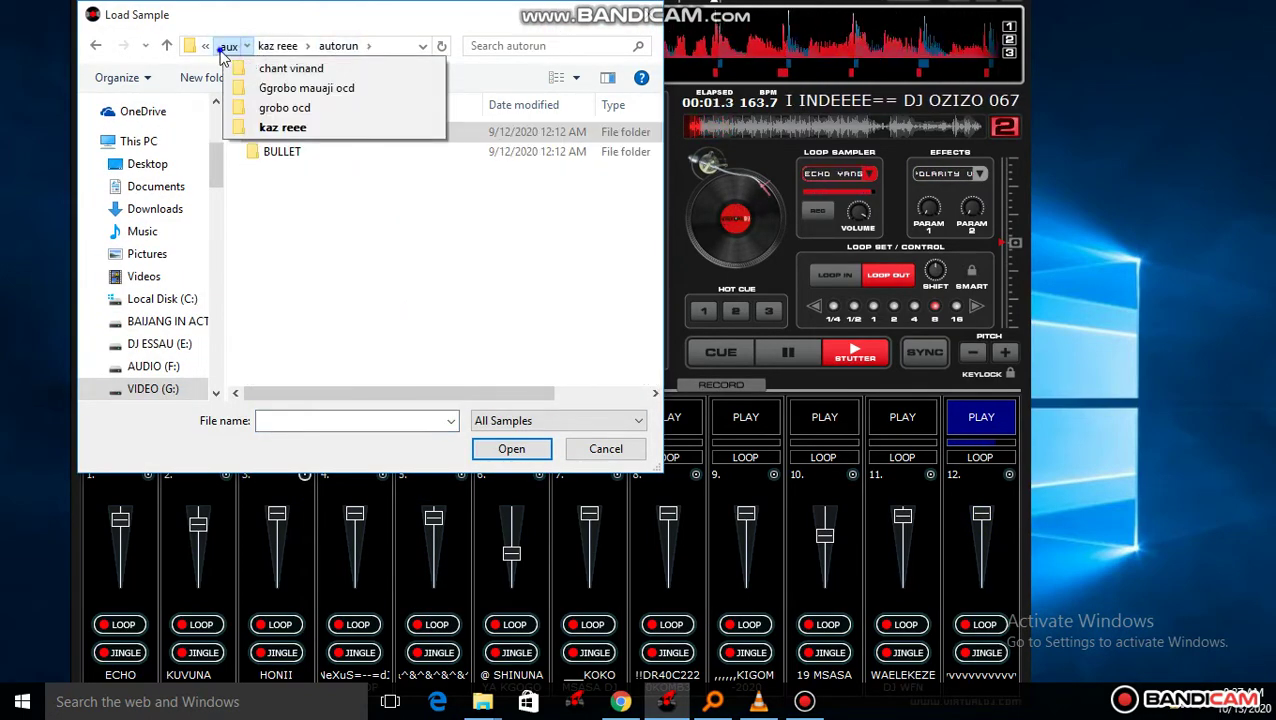
{"action": "left_click", "coordinate": [225, 47]}
{"action": "left_click", "coordinate": [227, 47]}
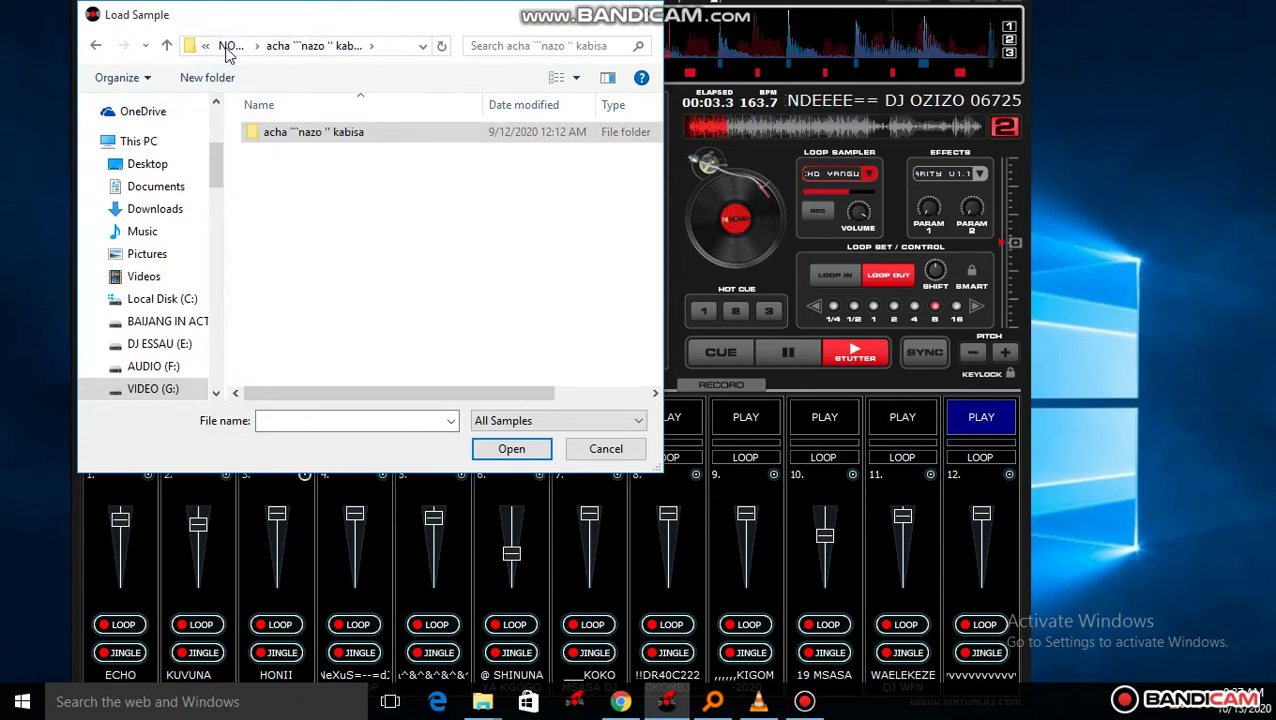
{"action": "double_click", "coordinate": [290, 140]}
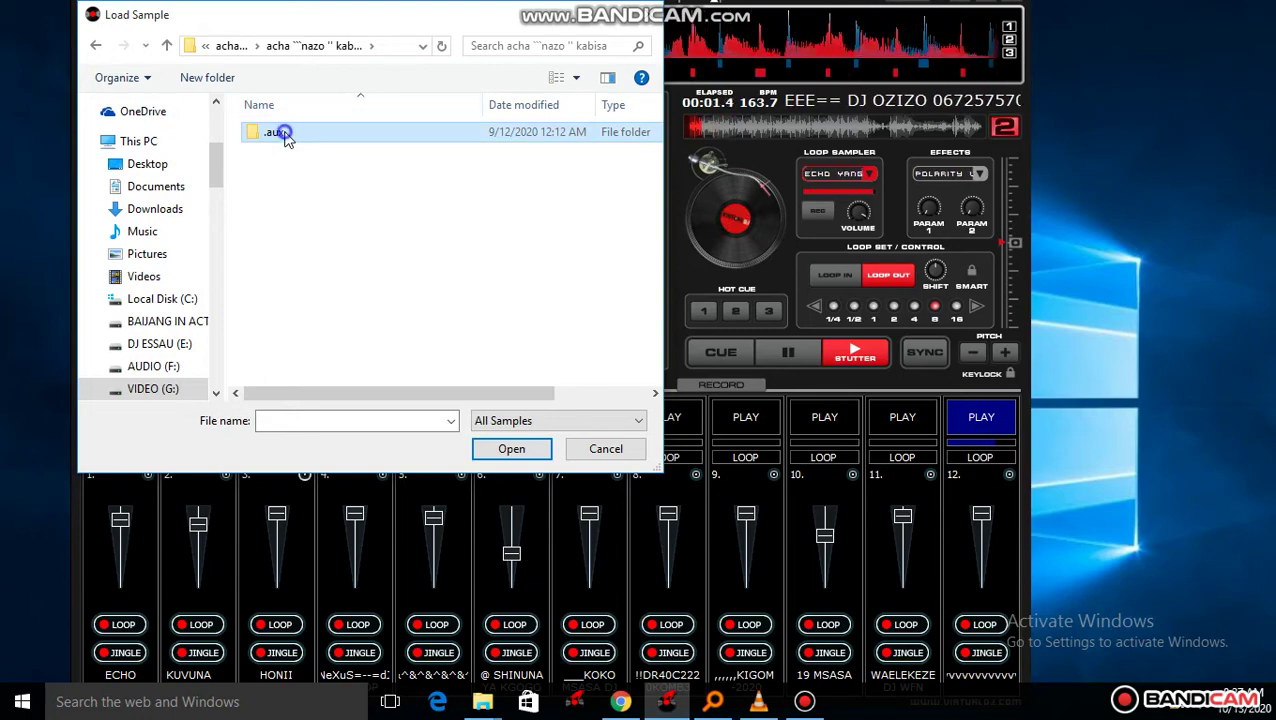
{"action": "double_click", "coordinate": [290, 132]}
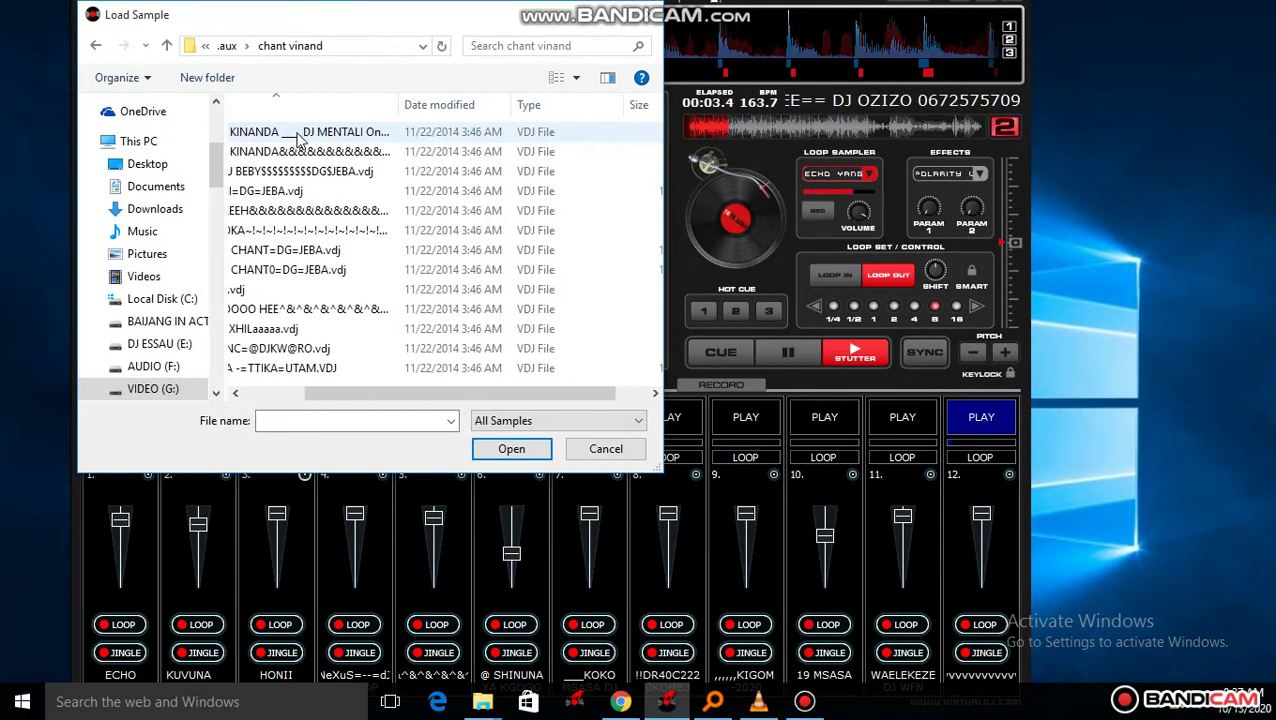
{"action": "double_click", "coordinate": [313, 330]}
{"action": "left_click", "coordinate": [281, 419]}
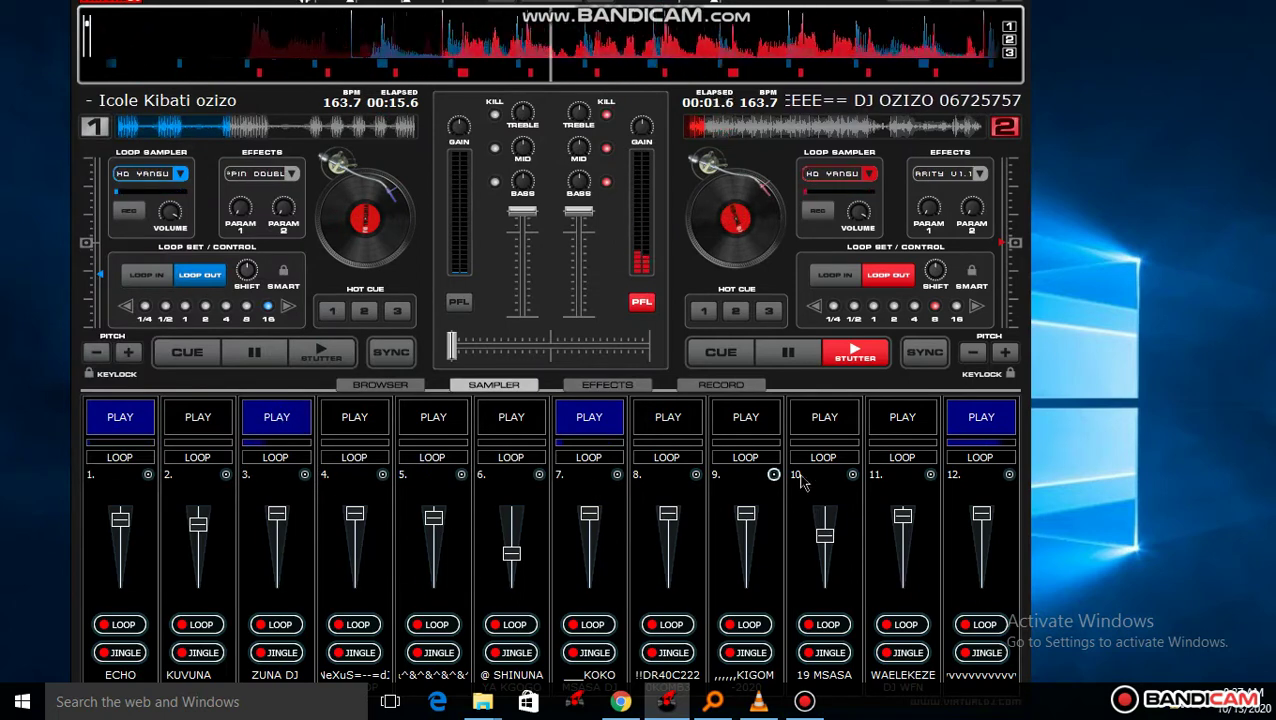
Stop the samples in slots 7, 12 and 1 while slot 3 keeps playing.
{"action": "left_click", "coordinate": [585, 420]}
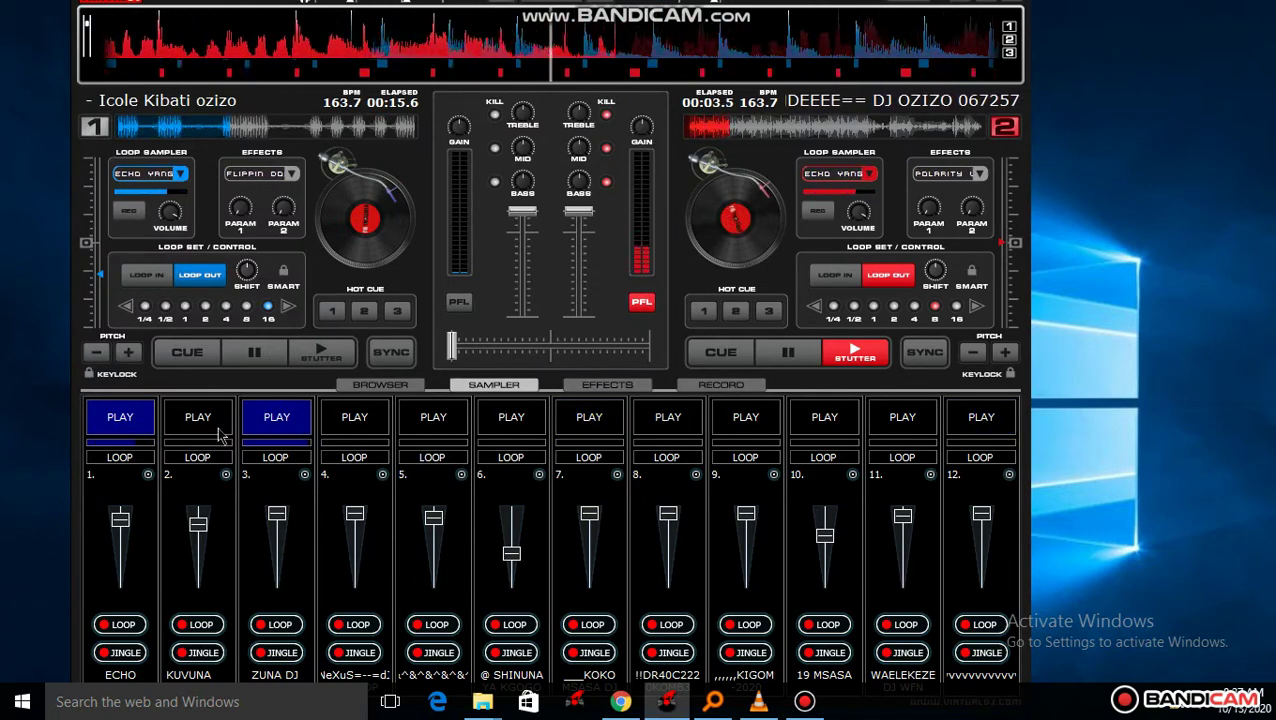
{"action": "left_click", "coordinate": [141, 434]}
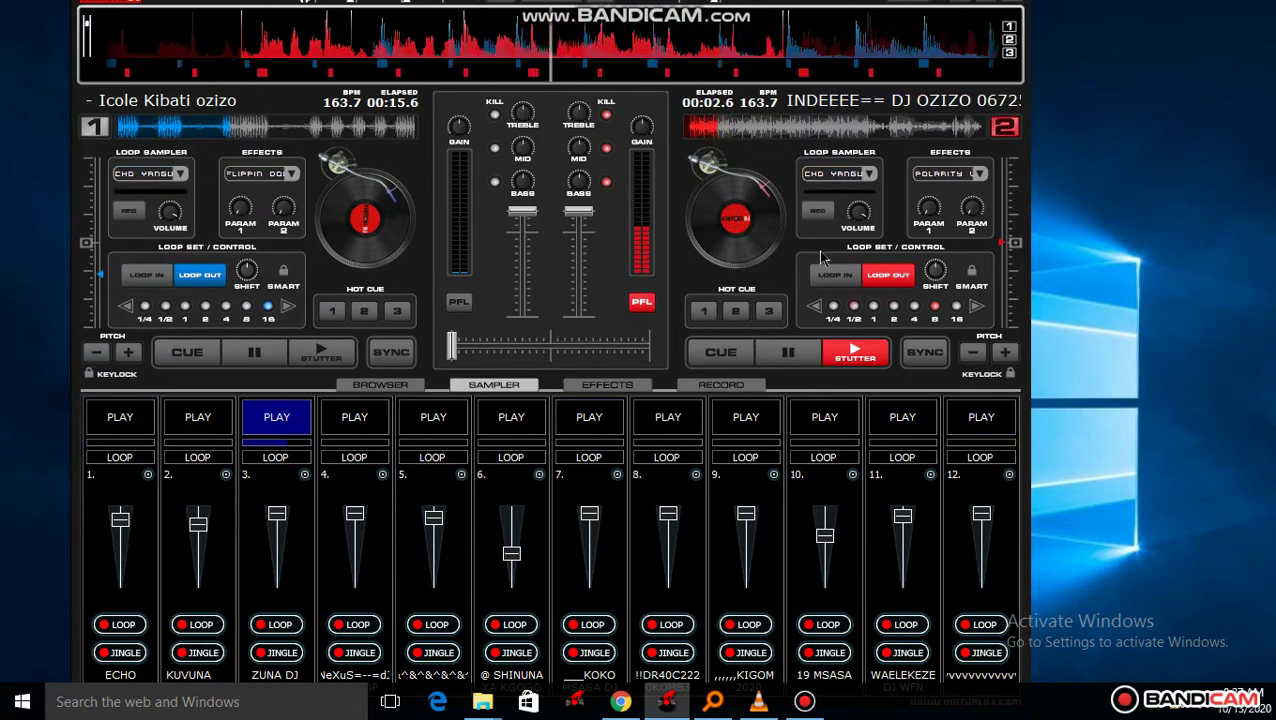